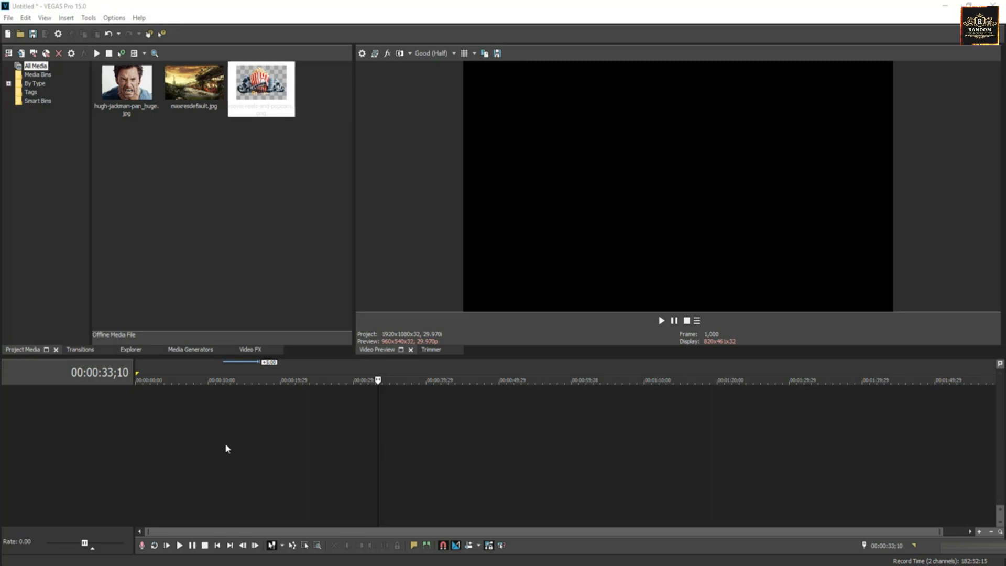
# Step: Look over the Hugh Jackman, maxresdefault and movie-reels-and-popcorn images in Project Media
pyautogui.click(203, 195)
pyautogui.click(111, 81)
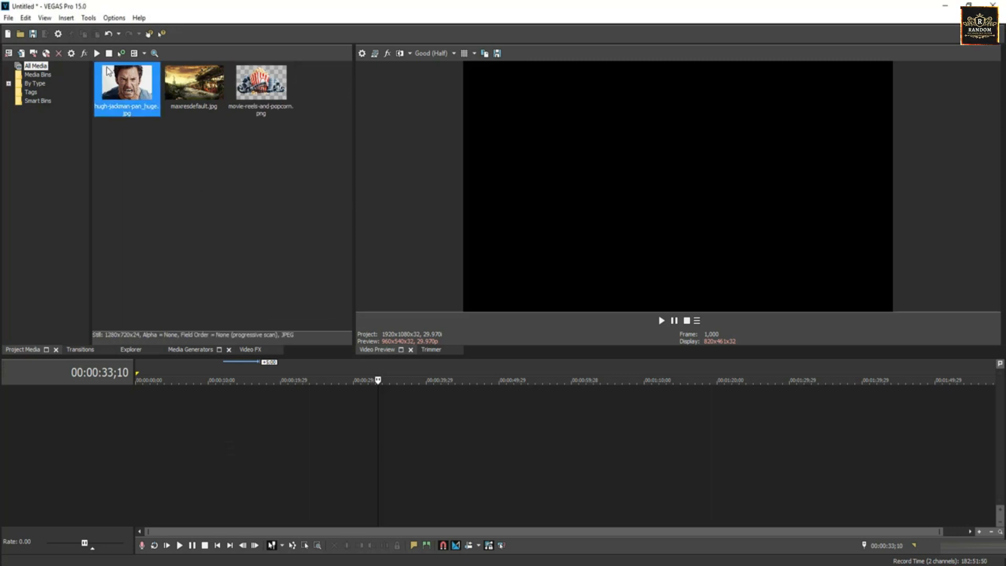
pyautogui.click(196, 96)
pyautogui.click(255, 93)
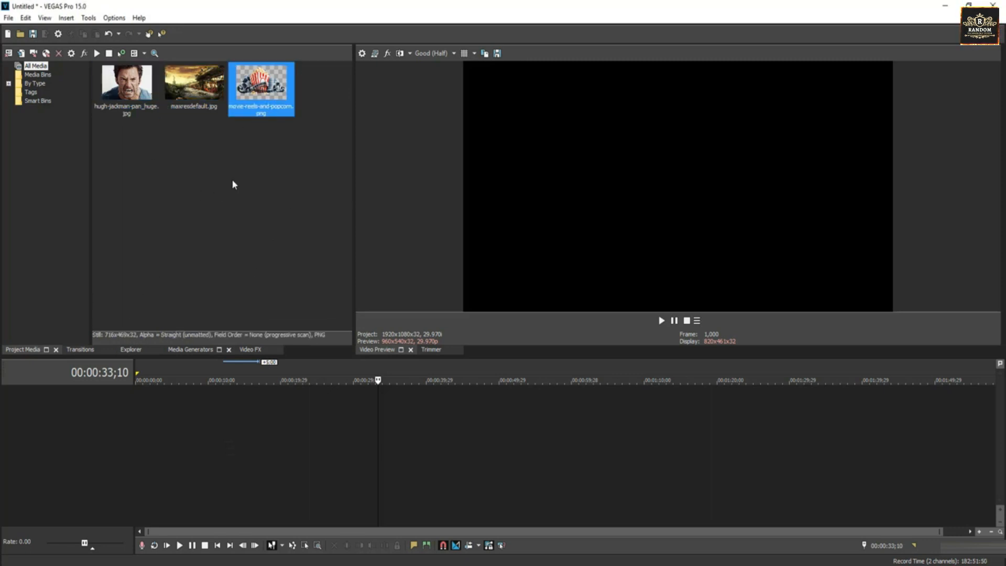
pyautogui.click(146, 104)
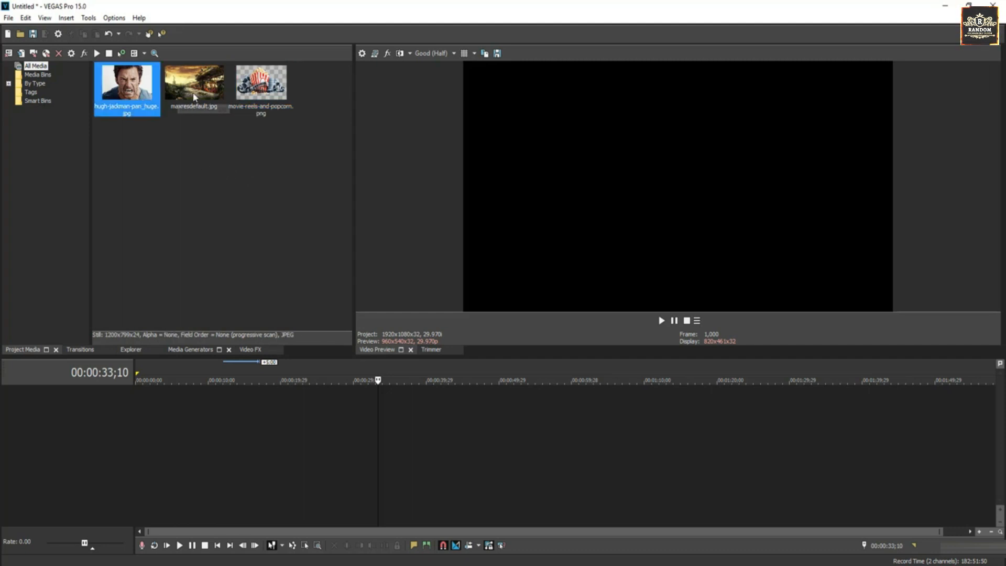
pyautogui.click(205, 100)
pyautogui.click(260, 98)
# Step: Place the Hugh Jackman photo on the timeline and lengthen the clip
pyautogui.click(131, 86)
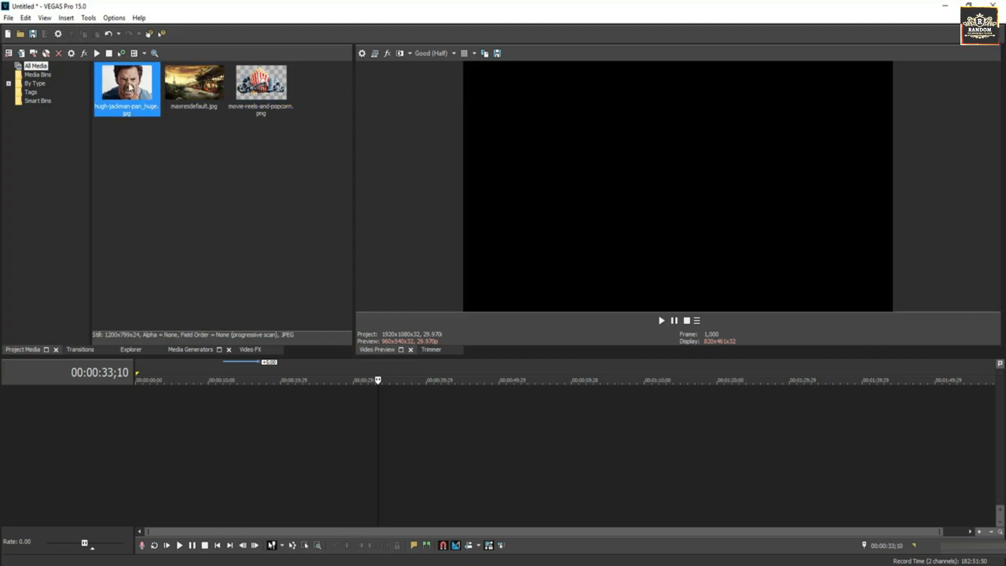
pyautogui.moveTo(130, 88); pyautogui.dragTo(264, 406)
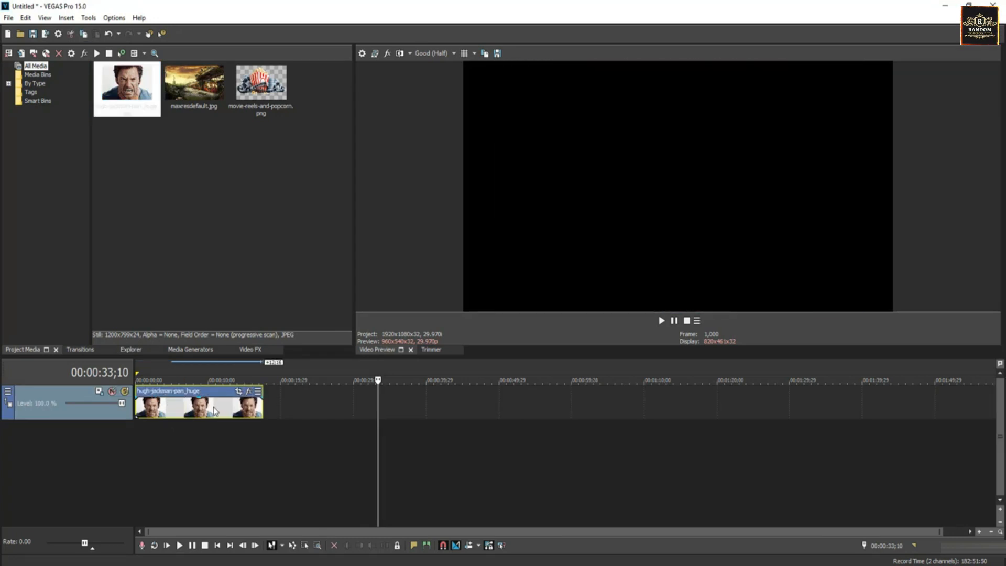
pyautogui.click(213, 407)
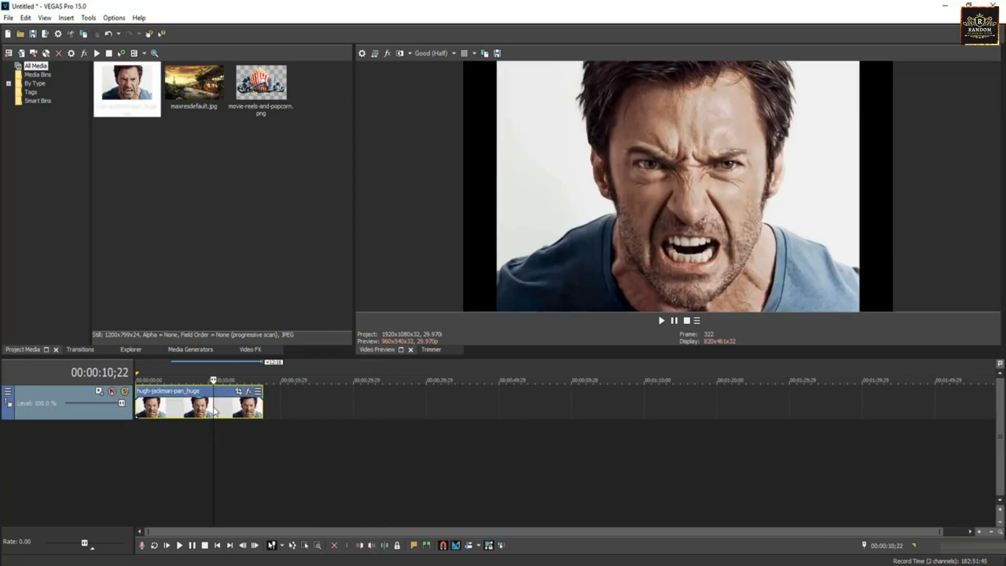
# Step: Add maxresdefault.jpg on a track below and trim both clips to equal length
pyautogui.click(205, 95)
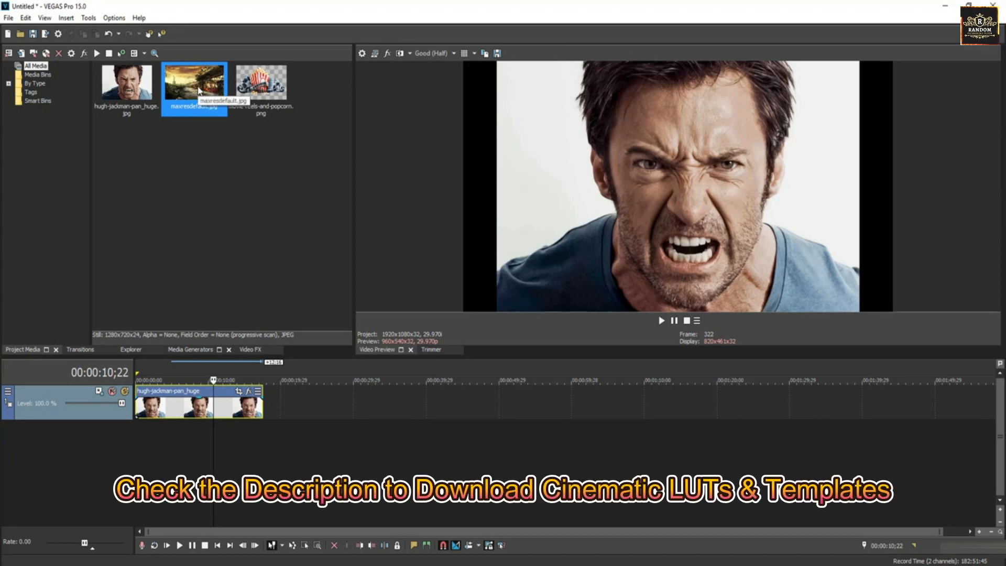
pyautogui.moveTo(198, 89); pyautogui.dragTo(265, 440)
pyautogui.click(208, 408)
pyautogui.click(201, 408)
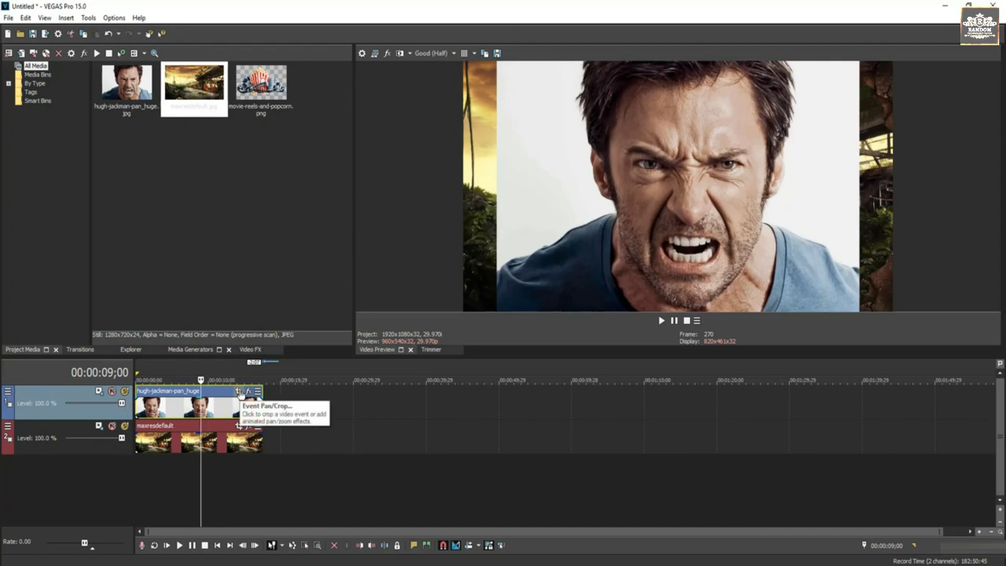
# Step: Open Event Pan/Crop on the photo clip and enable Mask with the Anchor Creation Tool
pyautogui.click(239, 393)
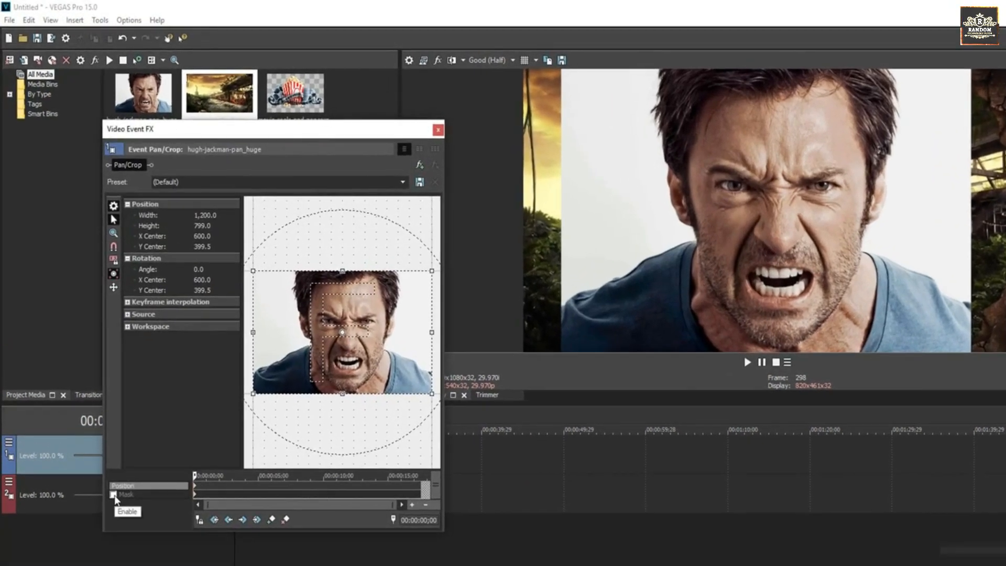
pyautogui.click(113, 494)
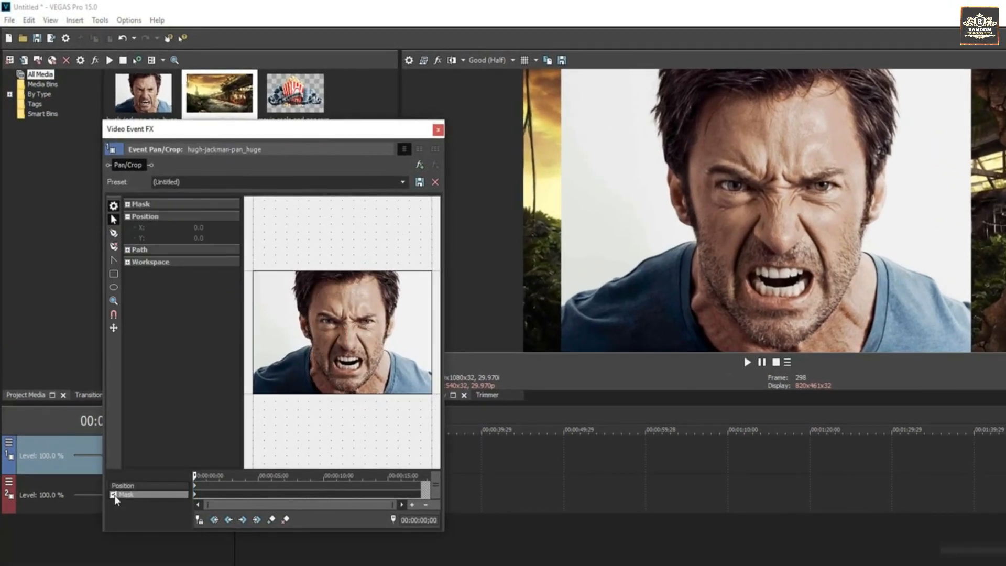
pyautogui.click(114, 237)
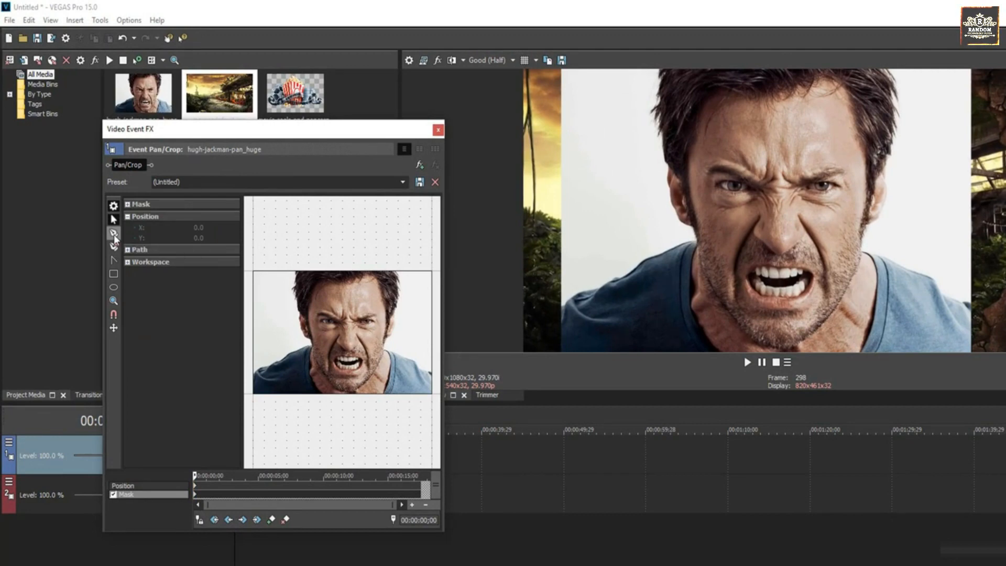
# Step: Trace the mask from the left edge along the left shoulder up to the hair top
pyautogui.click(252, 376)
pyautogui.click(267, 368)
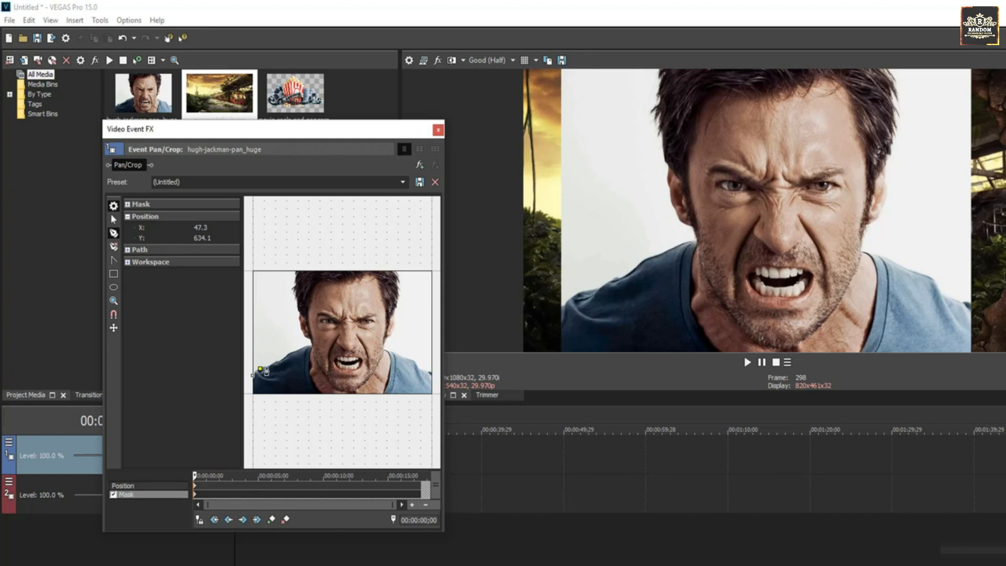
pyautogui.click(277, 362)
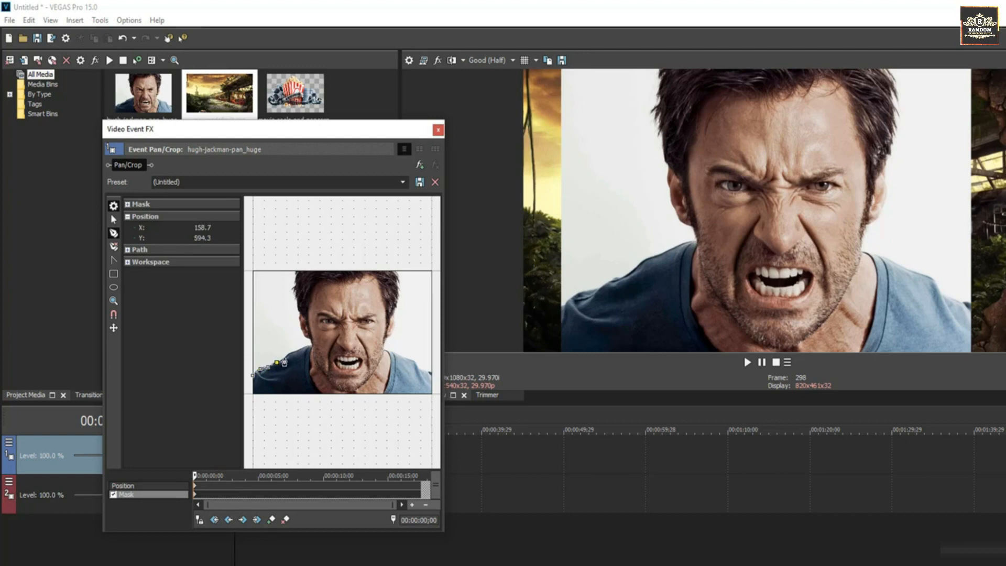
pyautogui.click(288, 357)
pyautogui.click(299, 351)
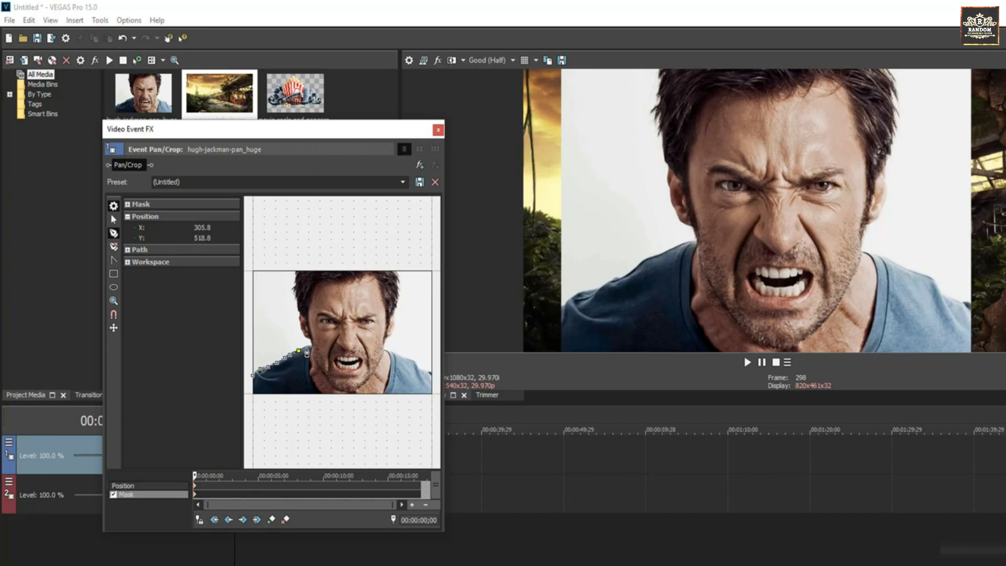
pyautogui.click(309, 347)
pyautogui.click(312, 346)
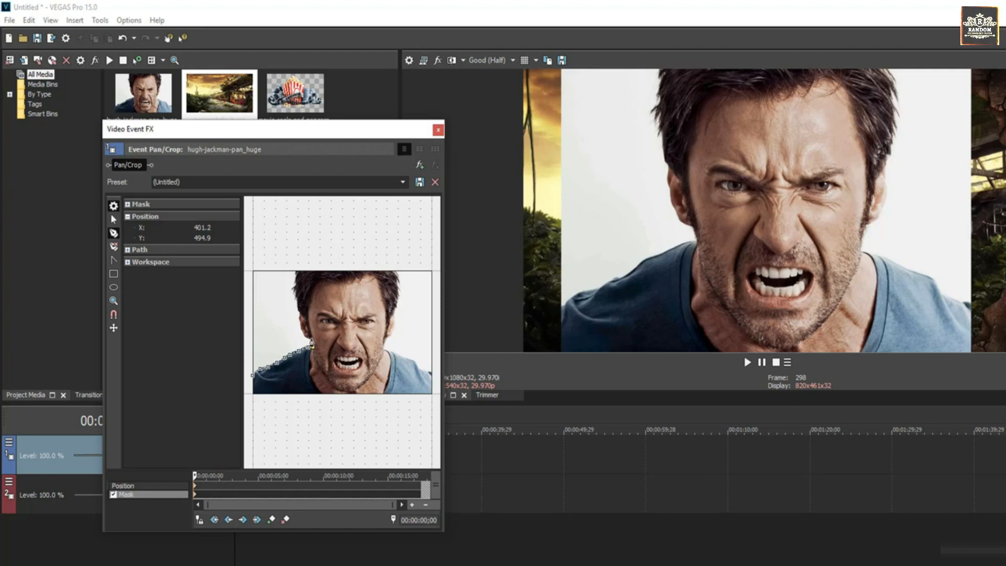
pyautogui.click(310, 339)
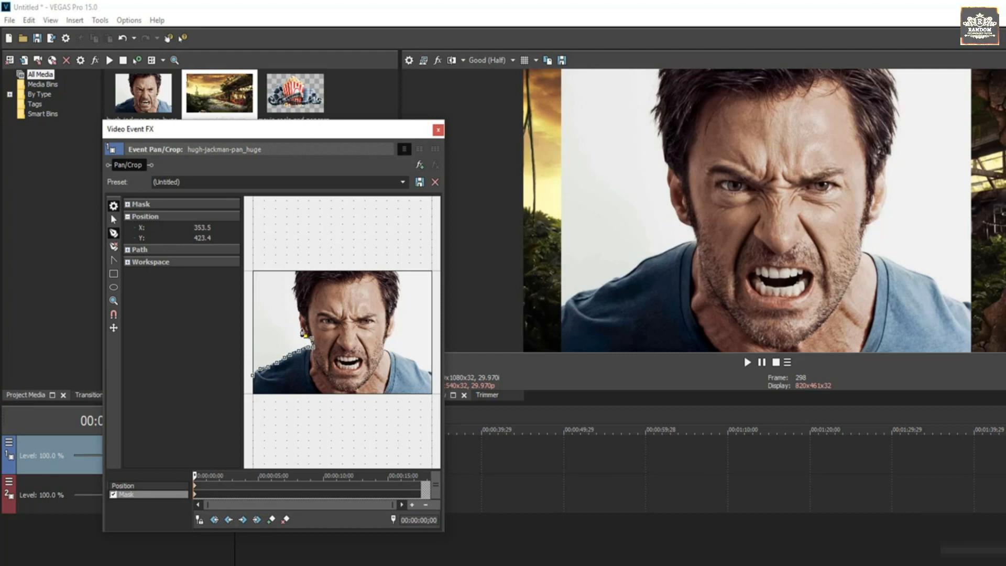
pyautogui.click(303, 328)
pyautogui.click(301, 321)
pyautogui.click(300, 273)
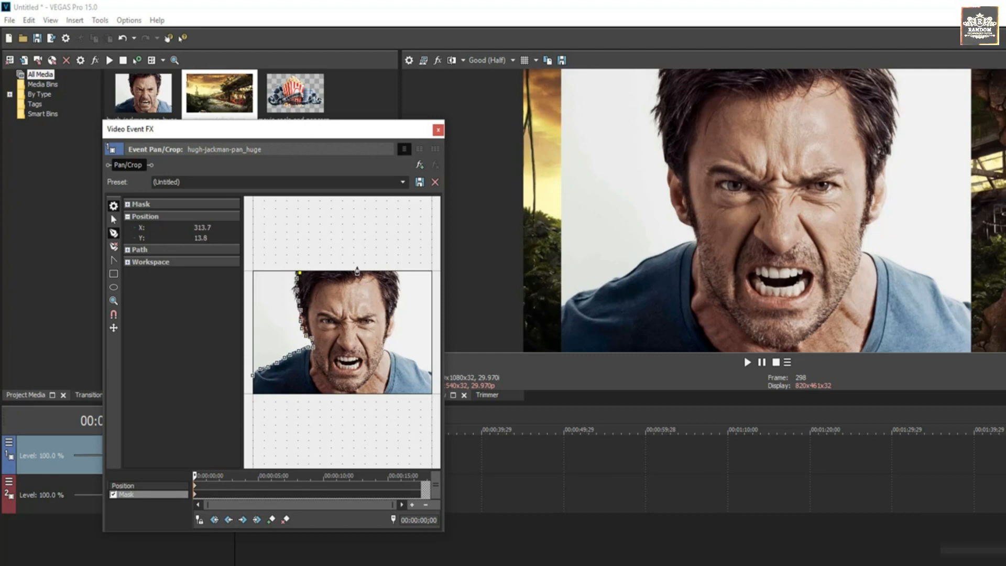
# Step: Trace the mask down the right side and shoulder, close the outline, and exit Pan/Crop
pyautogui.click(394, 272)
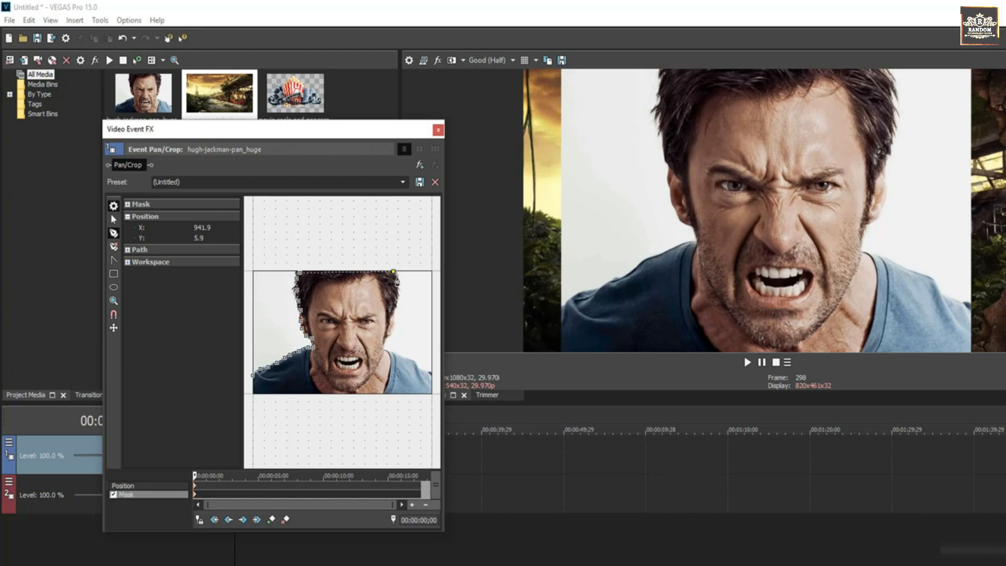
pyautogui.click(398, 278)
pyautogui.click(396, 287)
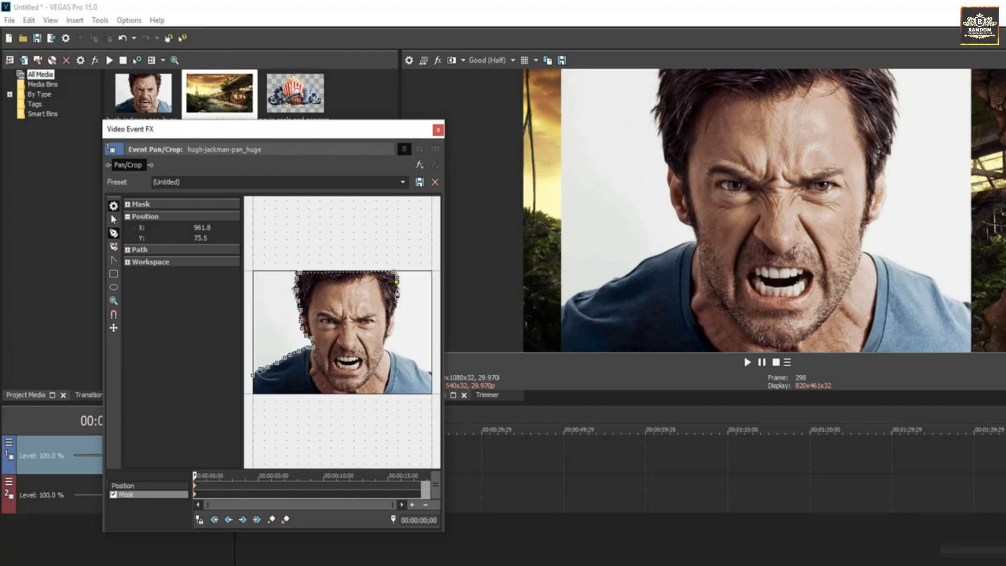
pyautogui.click(396, 298)
pyautogui.click(385, 342)
pyautogui.click(383, 349)
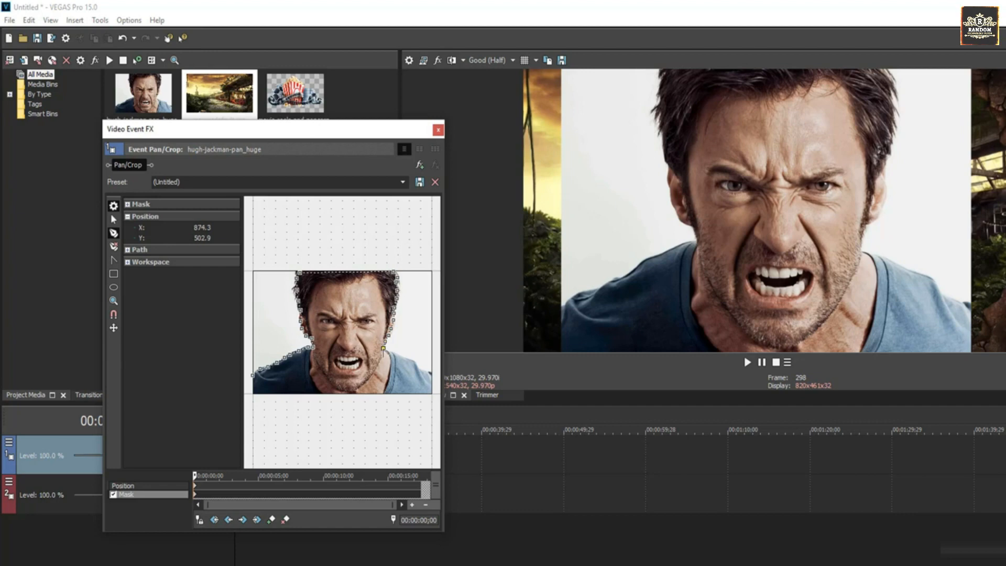
pyautogui.click(388, 356)
pyautogui.click(401, 359)
pyautogui.click(430, 377)
pyautogui.click(432, 395)
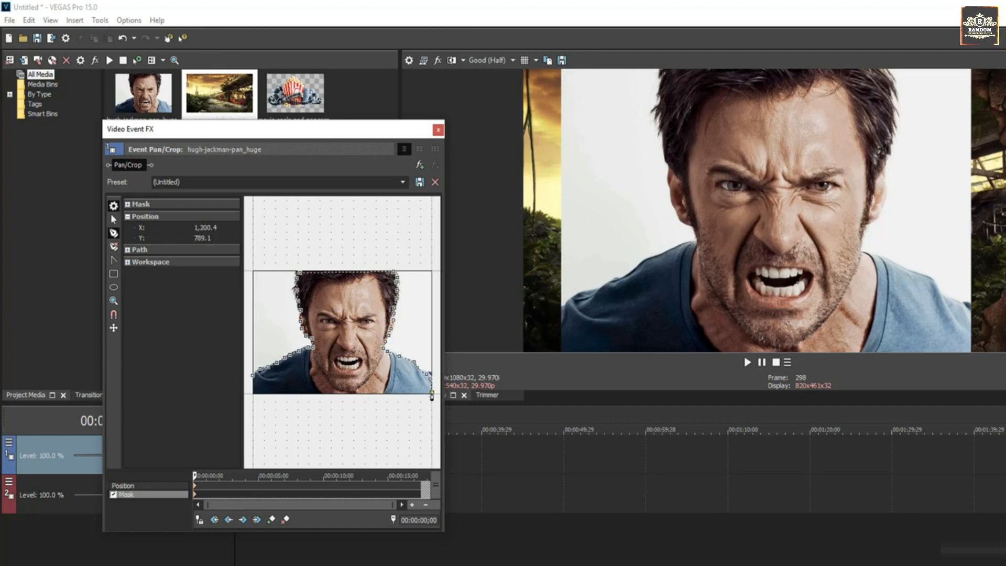
pyautogui.click(256, 396)
pyautogui.click(253, 375)
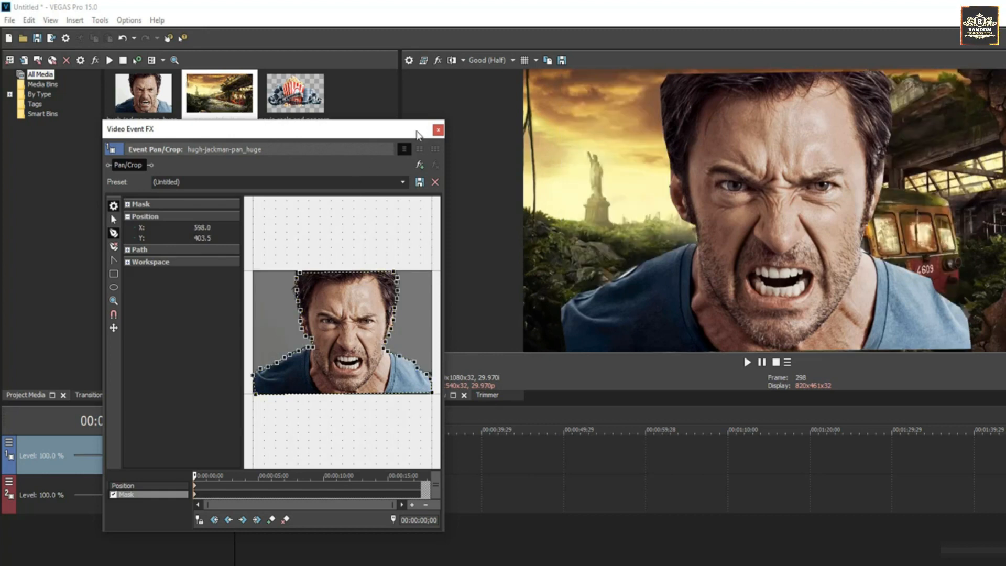
pyautogui.click(438, 130)
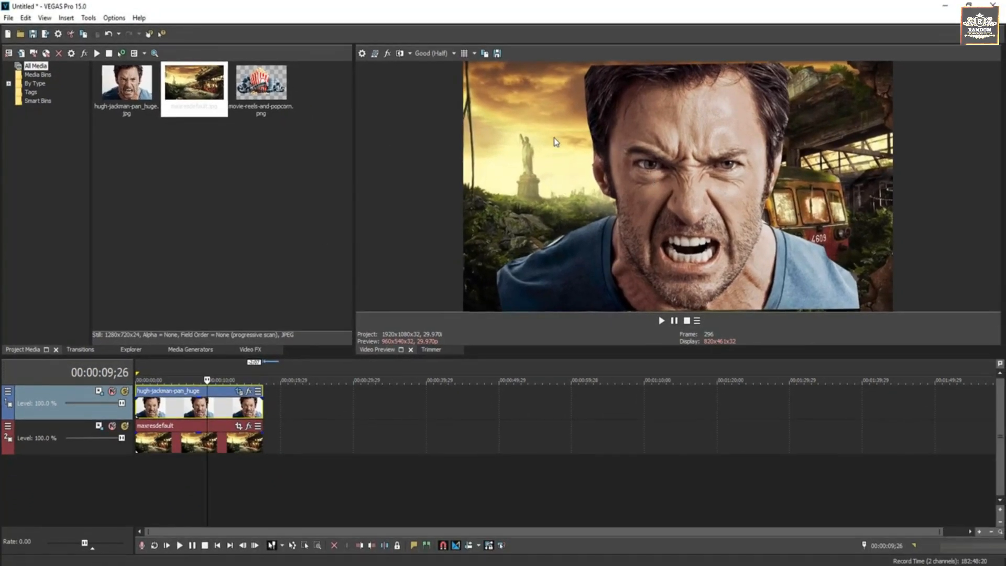
# Step: Turn off Switches > Maintain Aspect Ratio on the Hugh Jackman clip
pyautogui.click(222, 410)
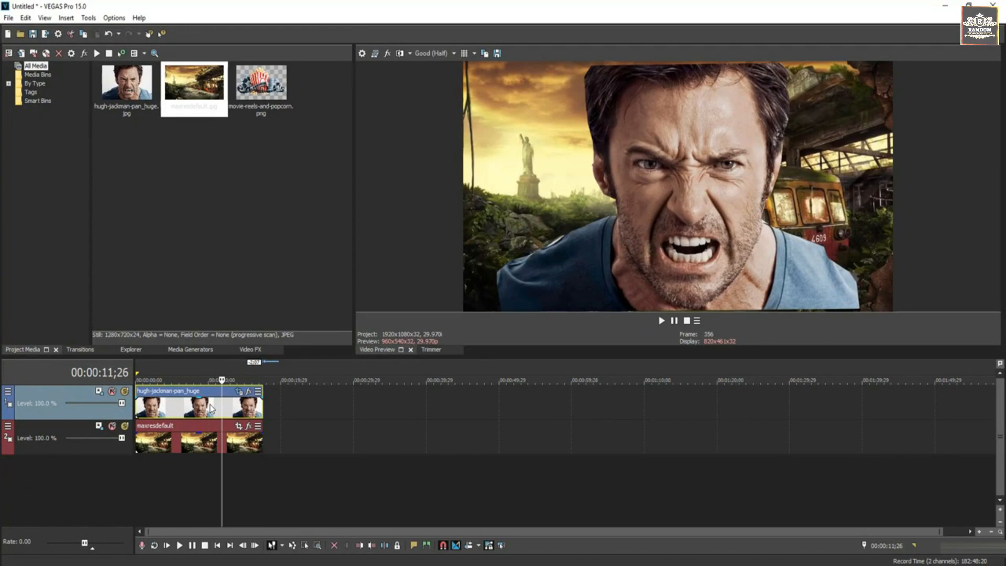
pyautogui.click(210, 408)
pyautogui.rightClick(211, 409)
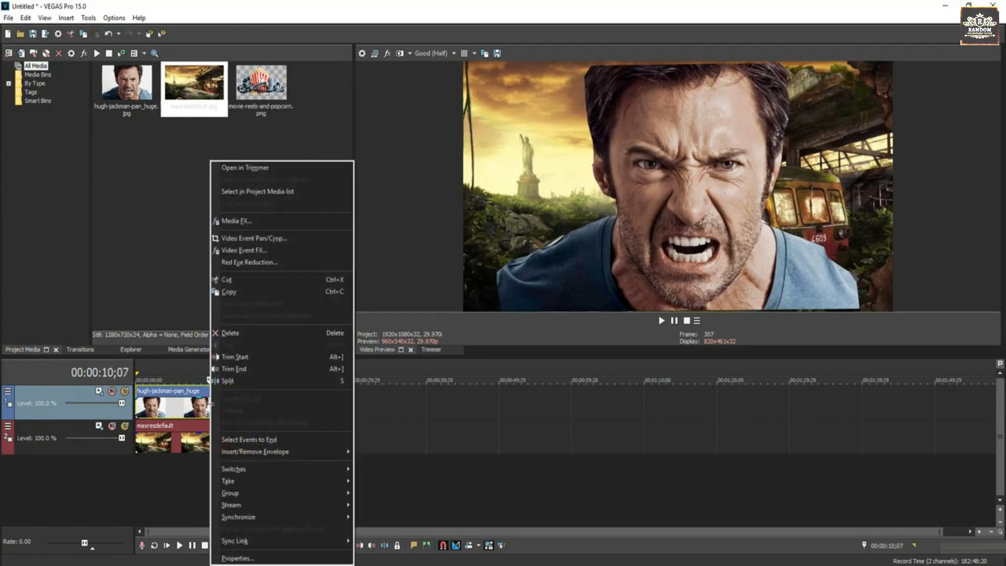
pyautogui.moveTo(257, 474)
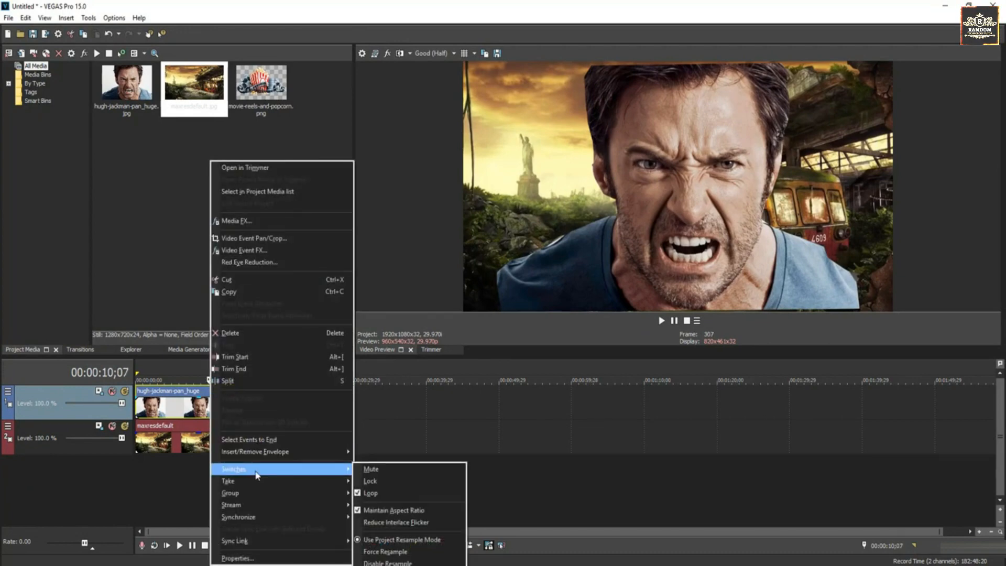
pyautogui.click(381, 512)
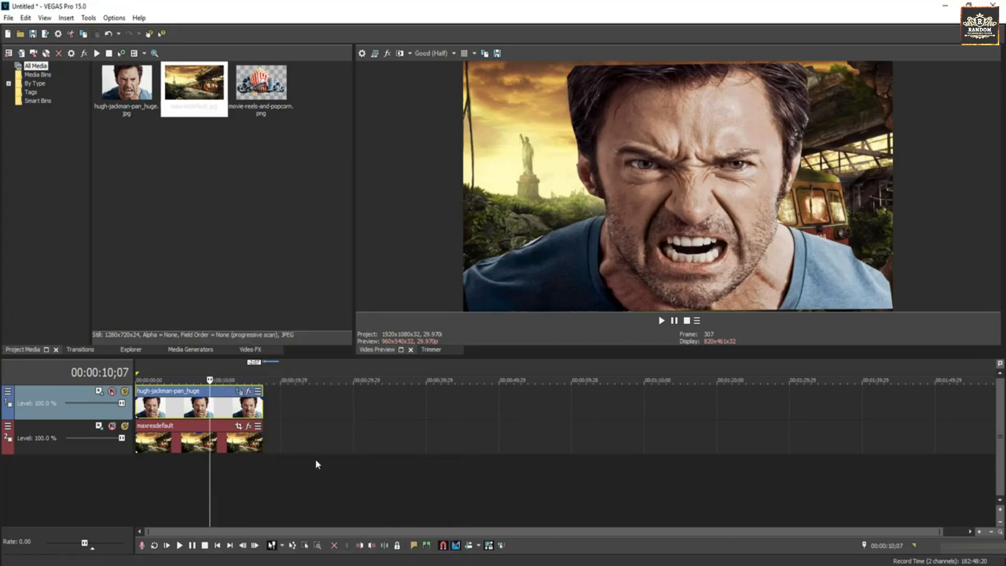
# Step: Search Video FX for 'pictu' and drop Picture In Picture onto the Hugh Jackman clip
pyautogui.click(245, 350)
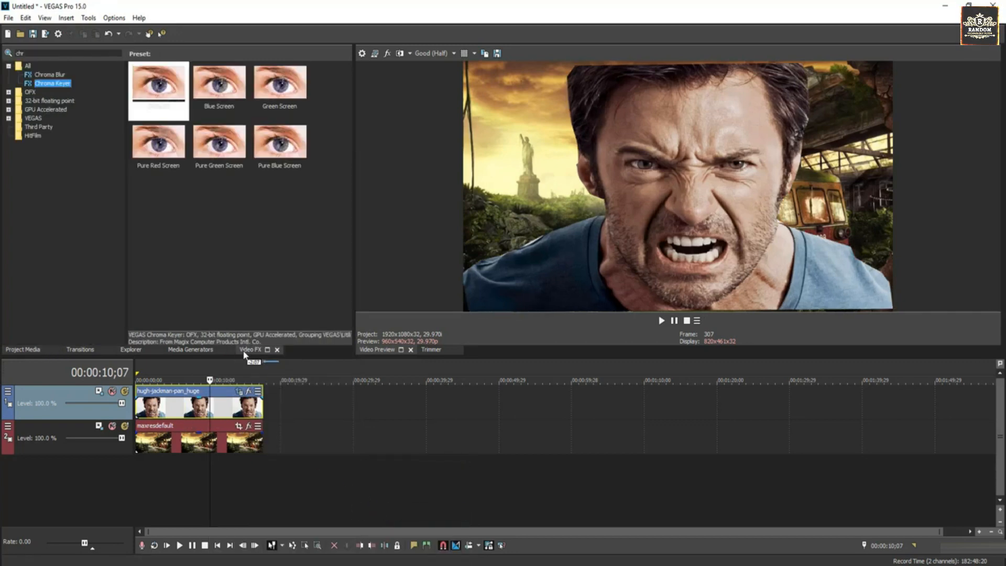
pyautogui.doubleClick(32, 55)
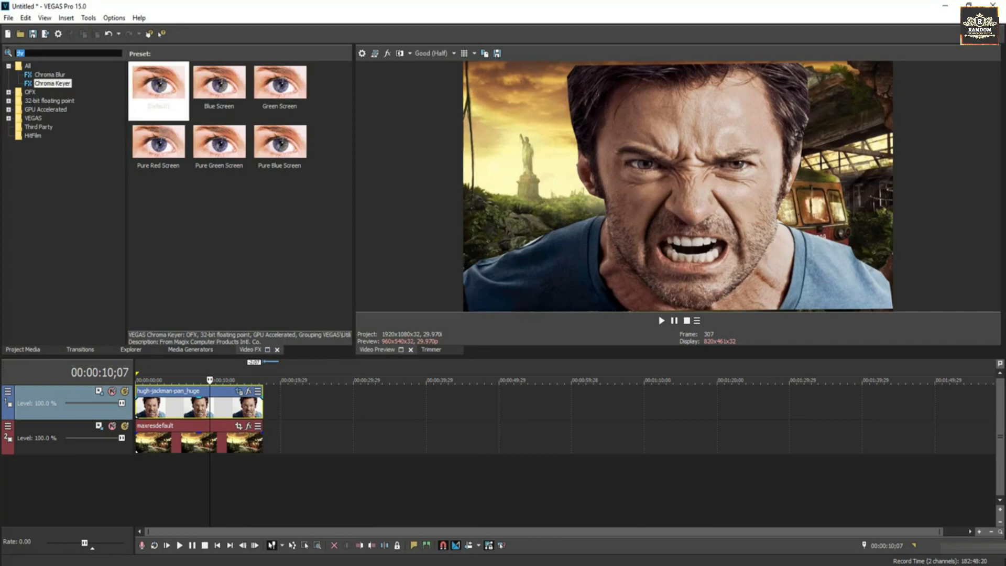
pyautogui.write('p')
pyautogui.write('ictu')
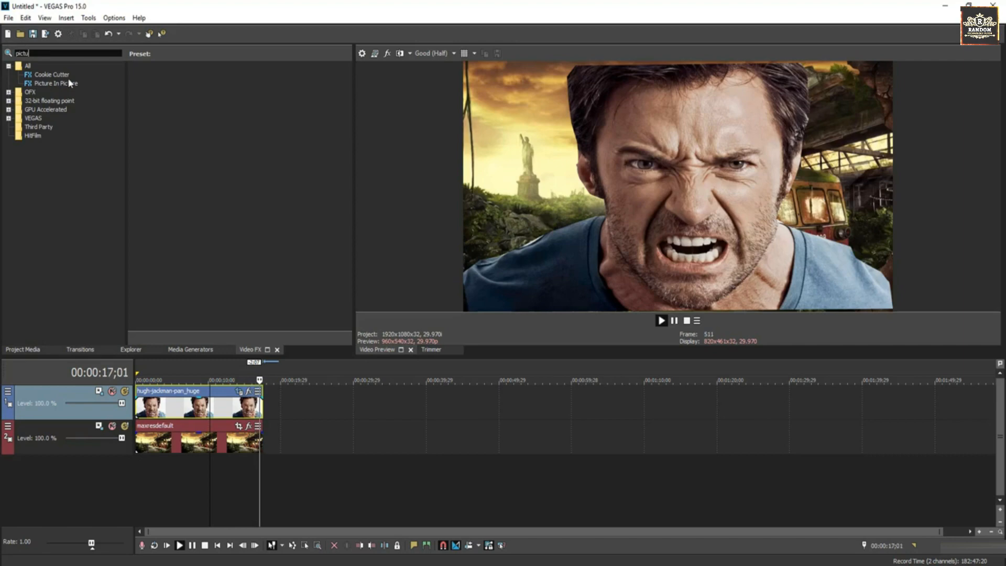
pyautogui.click(53, 84)
pyautogui.moveTo(158, 87); pyautogui.dragTo(194, 408)
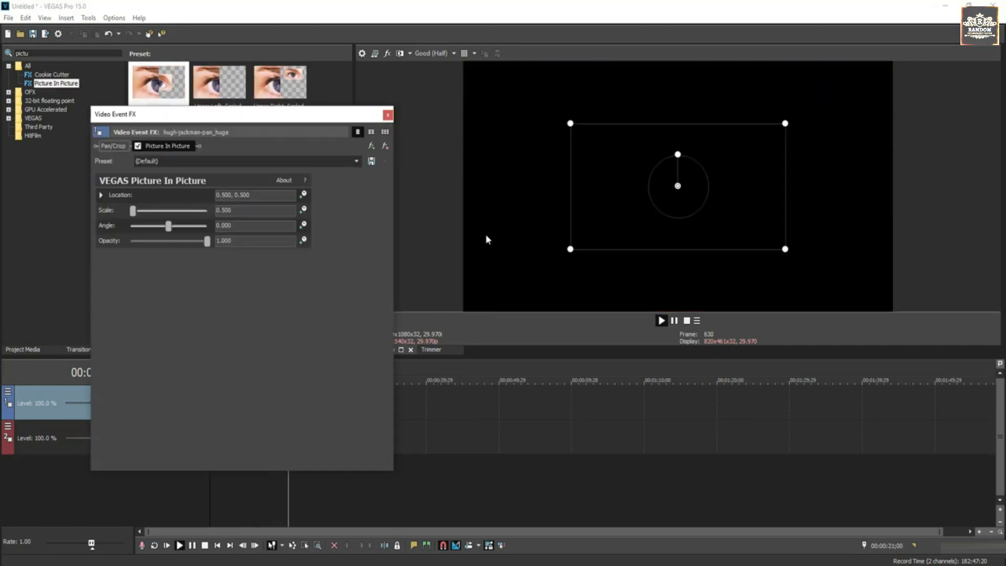
pyautogui.click(387, 114)
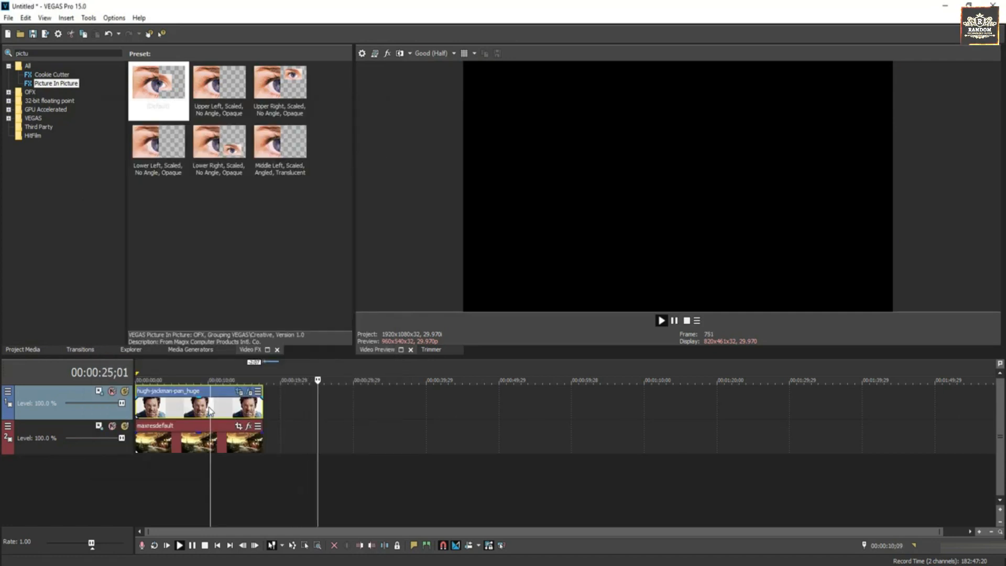
pyautogui.press('space')
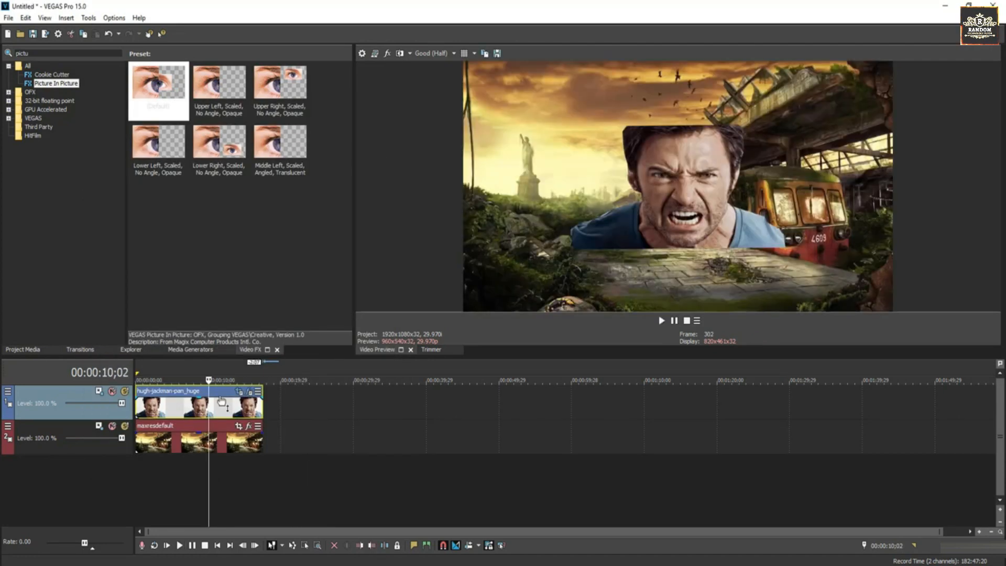
# Step: Scale Hugh Jackman to 1.180 in Picture In Picture and move him right
pyautogui.click(249, 392)
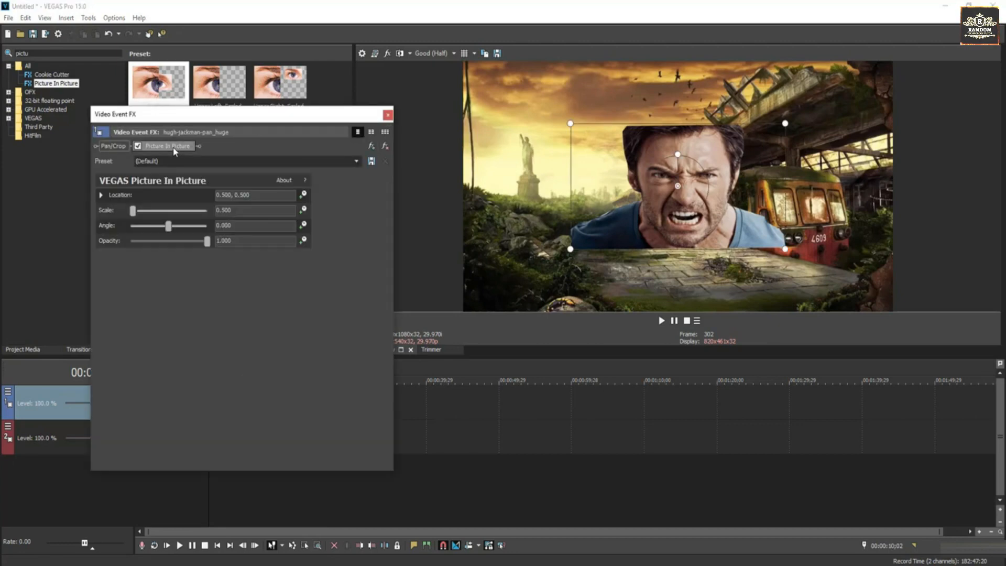
pyautogui.moveTo(570, 249); pyautogui.dragTo(495, 324)
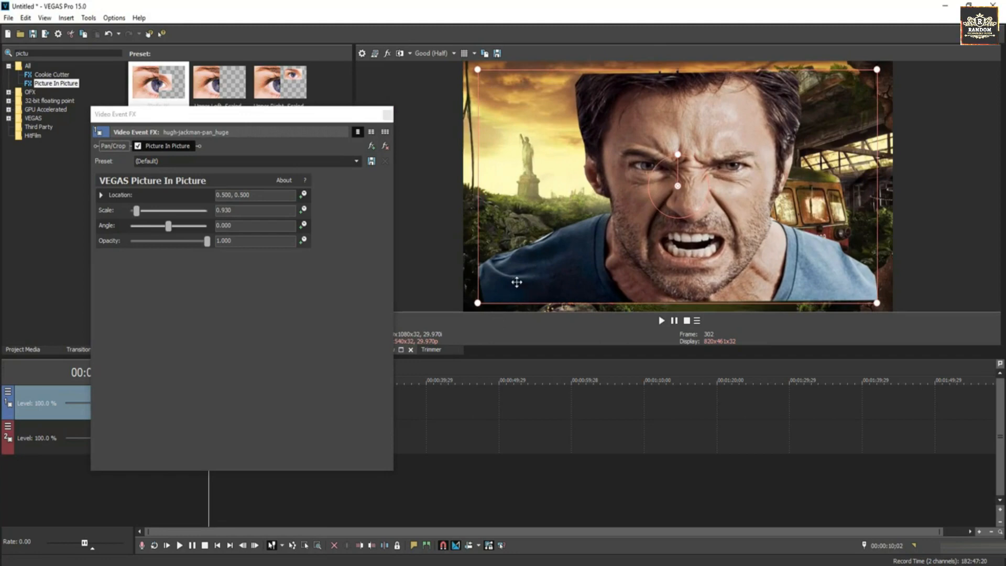
pyautogui.moveTo(514, 281); pyautogui.dragTo(626, 278)
pyautogui.moveTo(575, 86); pyautogui.dragTo(521, 45)
pyautogui.moveTo(595, 114); pyautogui.dragTo(612, 104)
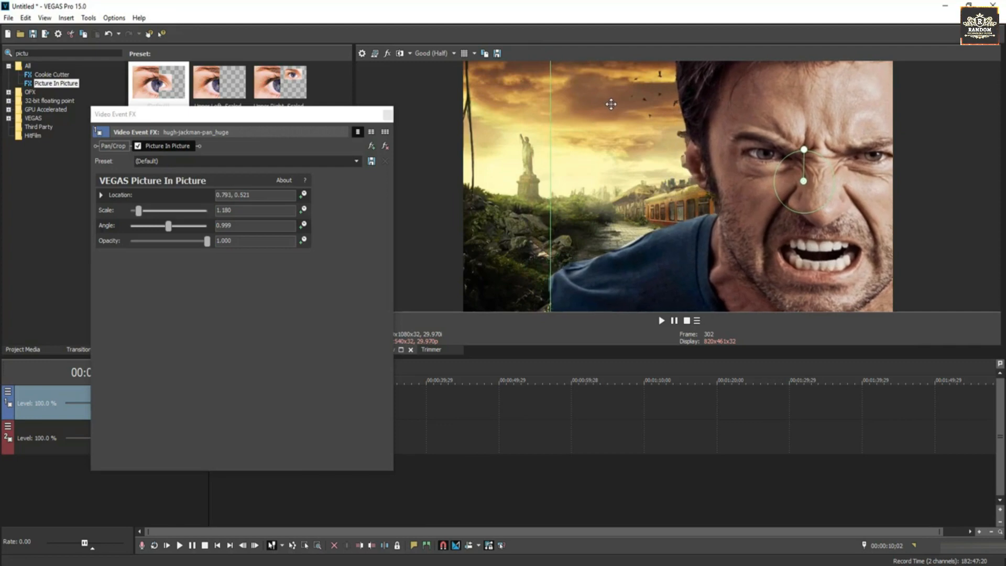
pyautogui.click(389, 115)
# Step: Insert a new empty video track at the top of the timeline
pyautogui.click(187, 406)
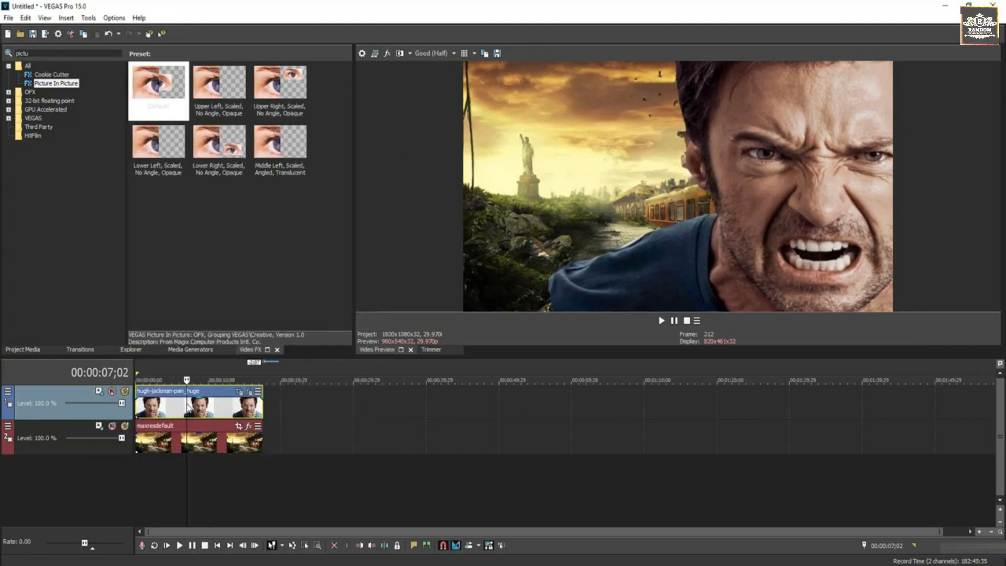
pyautogui.rightClick(229, 479)
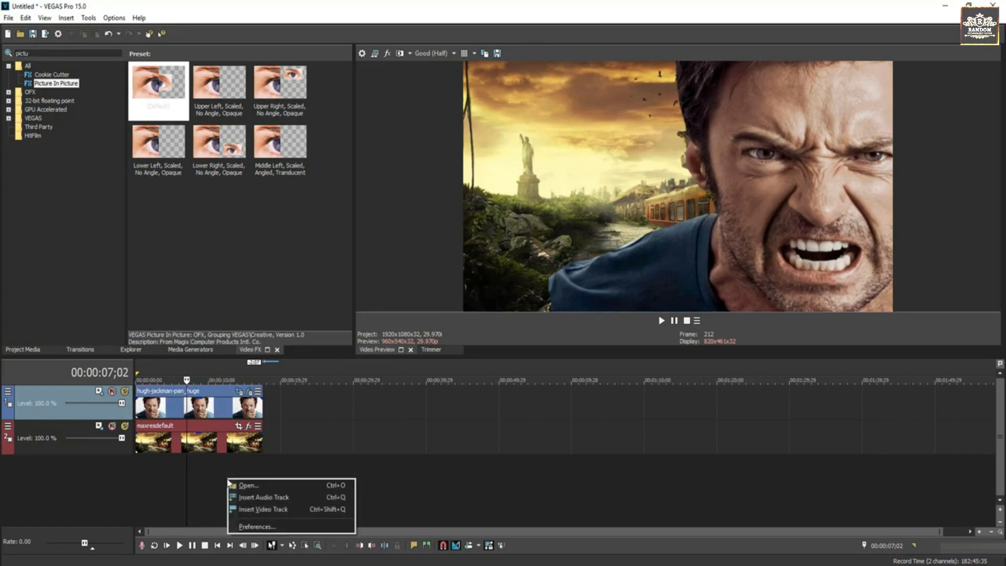
pyautogui.click(256, 511)
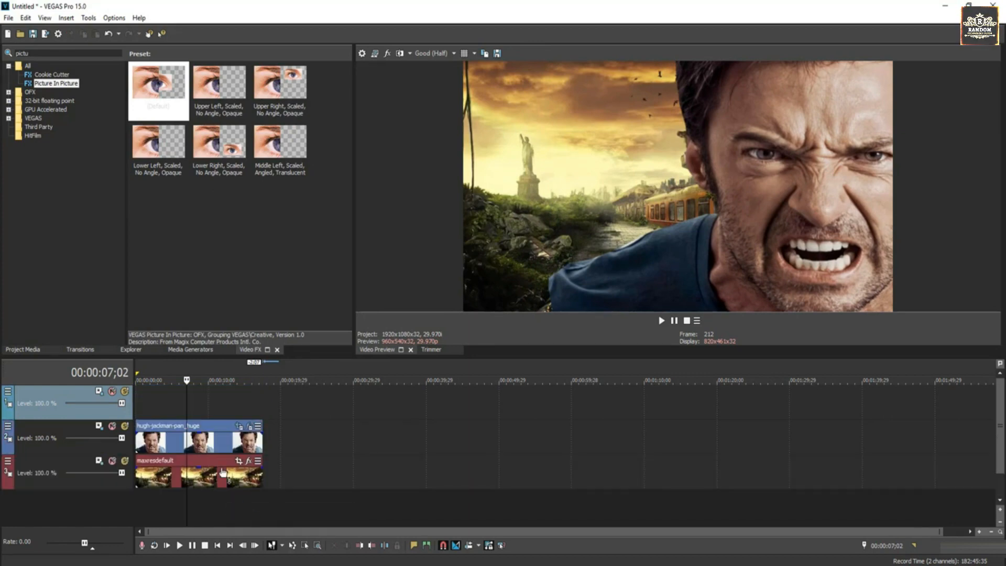
pyautogui.rightClick(203, 405)
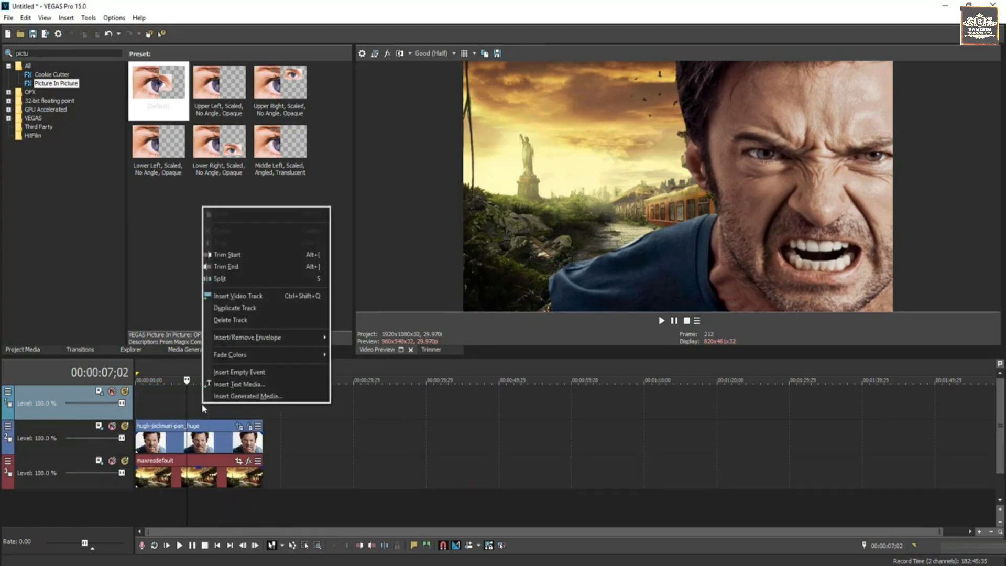
# Step: Insert Text Media and replace Sample Text with two lines: 'X-MEN New' / 'Movie Trailer'
pyautogui.click(237, 385)
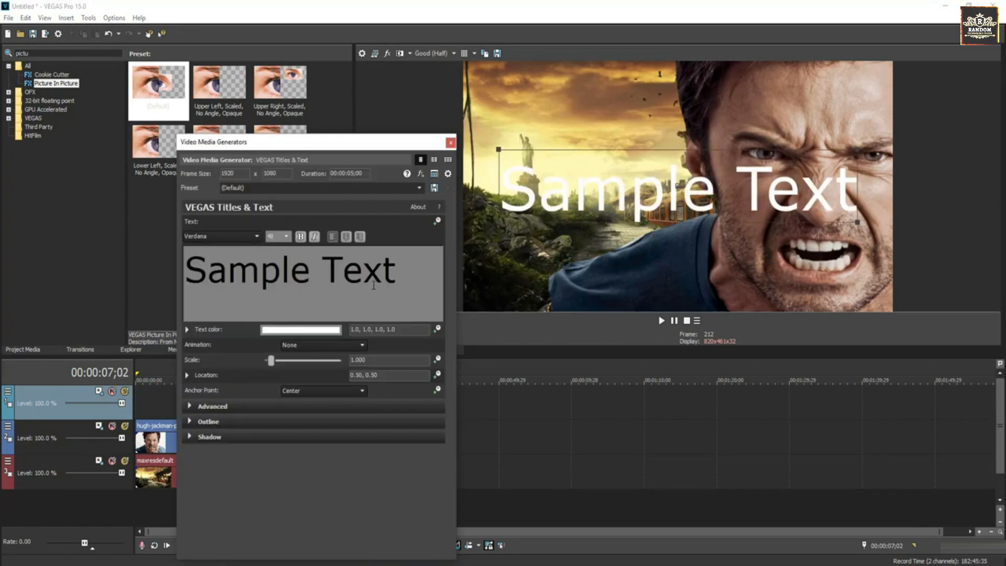
pyautogui.moveTo(392, 273); pyautogui.dragTo(219, 278)
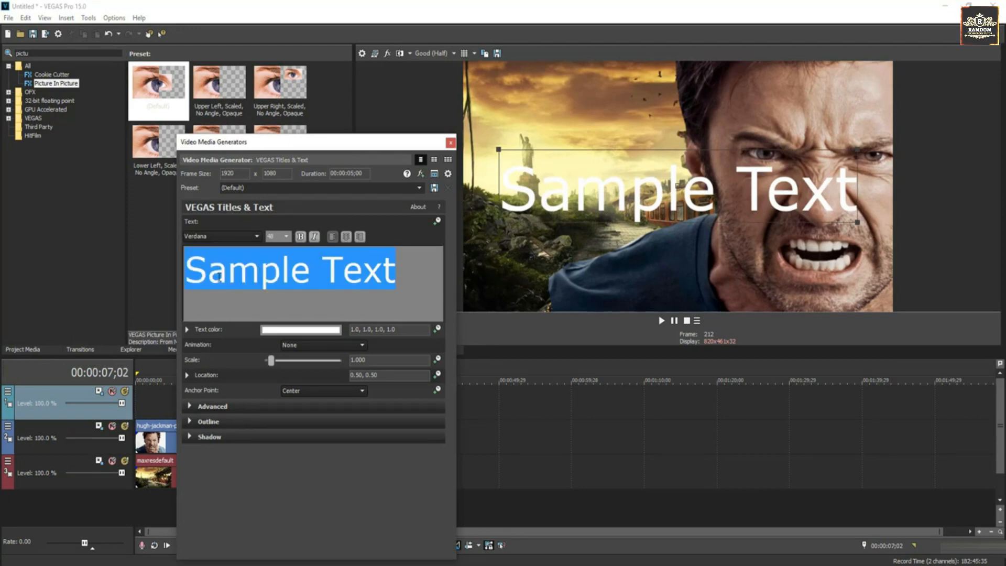
pyautogui.press('BackSpace')
pyautogui.write('X')
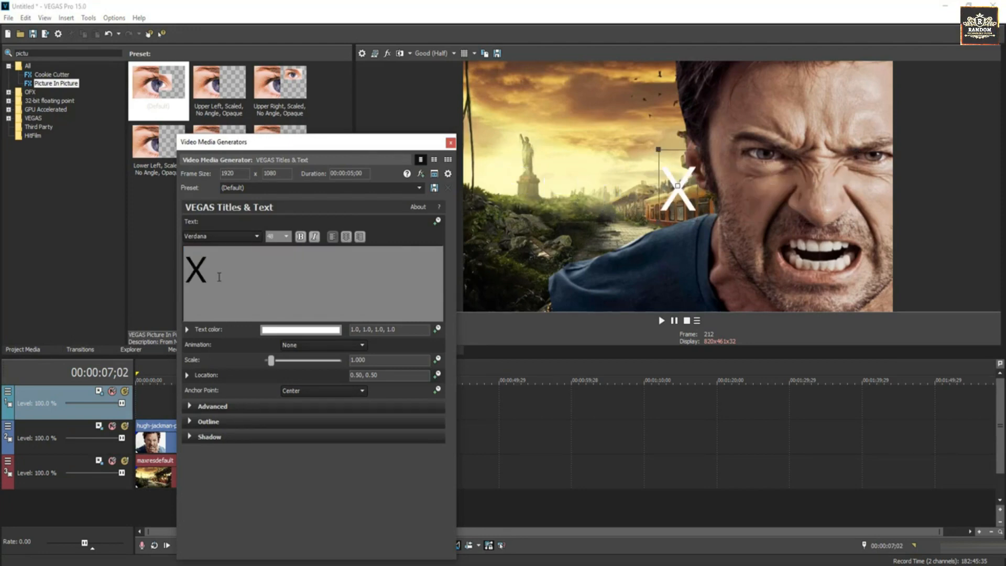
pyautogui.write('-M')
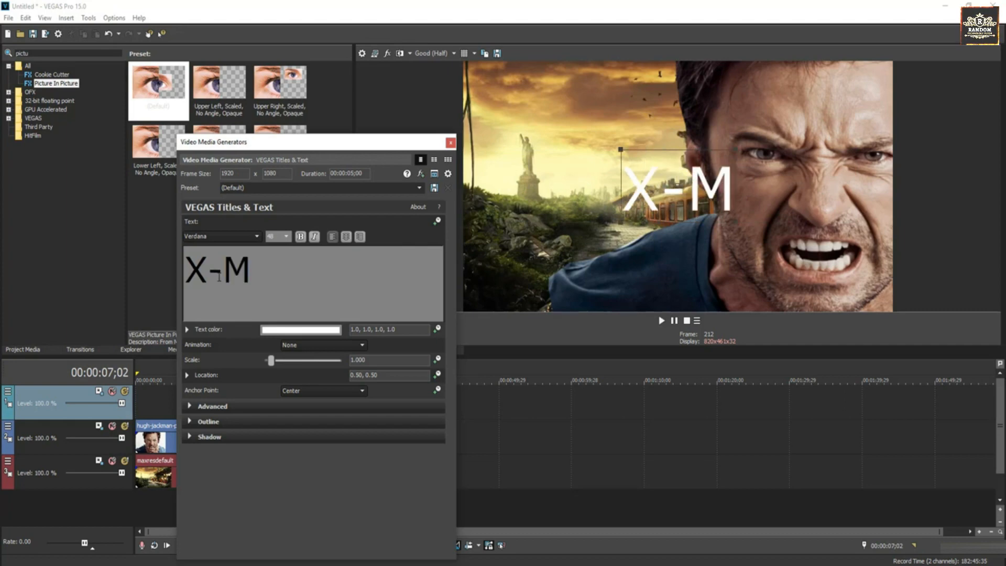
pyautogui.write('EN')
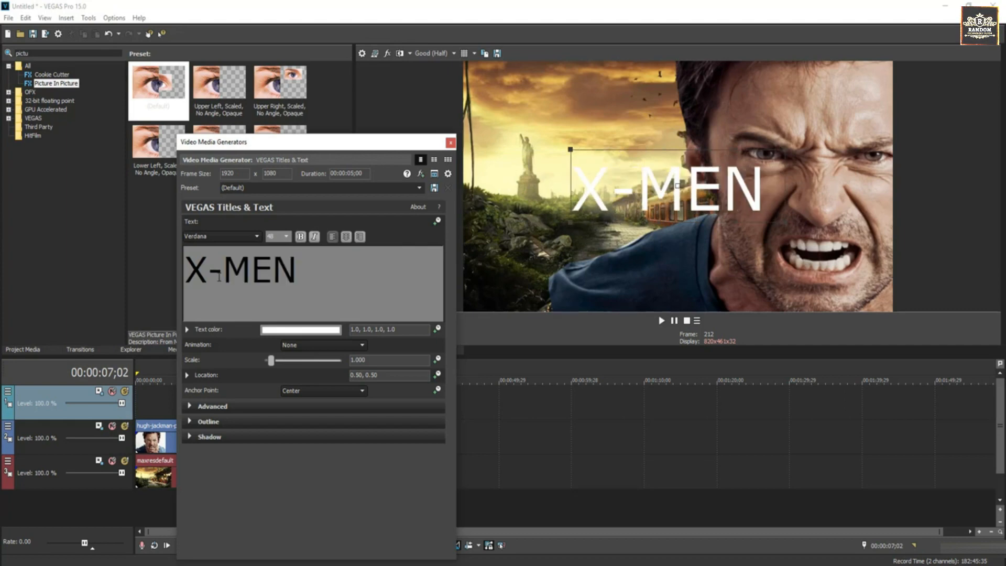
pyautogui.write(' New')
pyautogui.press('Return')
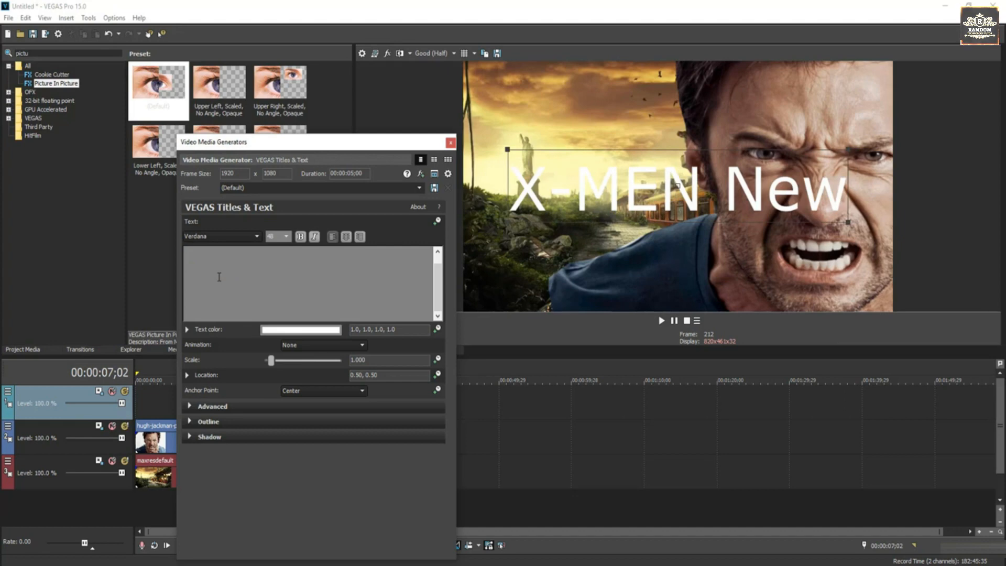
pyautogui.write('Movie')
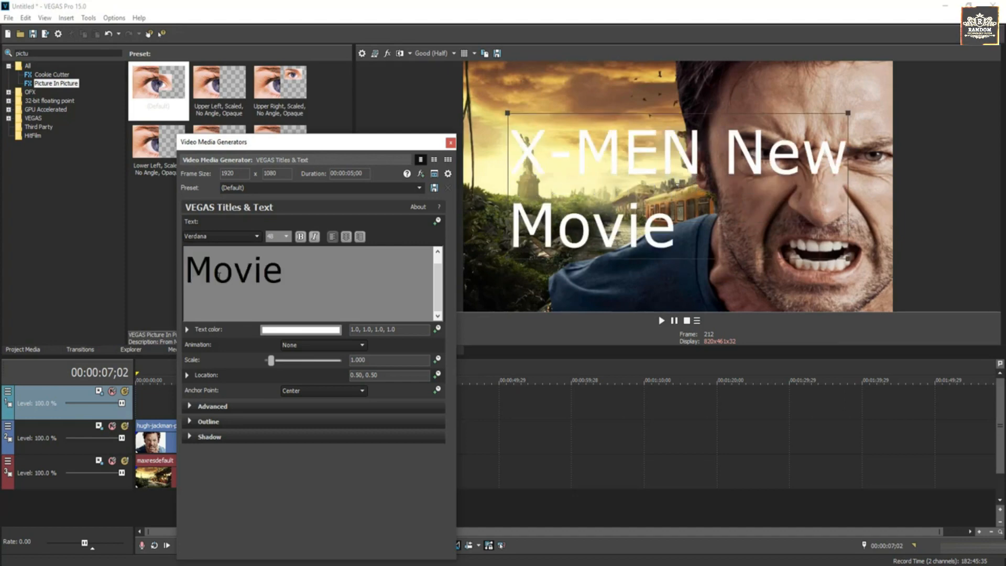
pyautogui.write(' Trailer')
pyautogui.hotkey('ctrl', 'a')
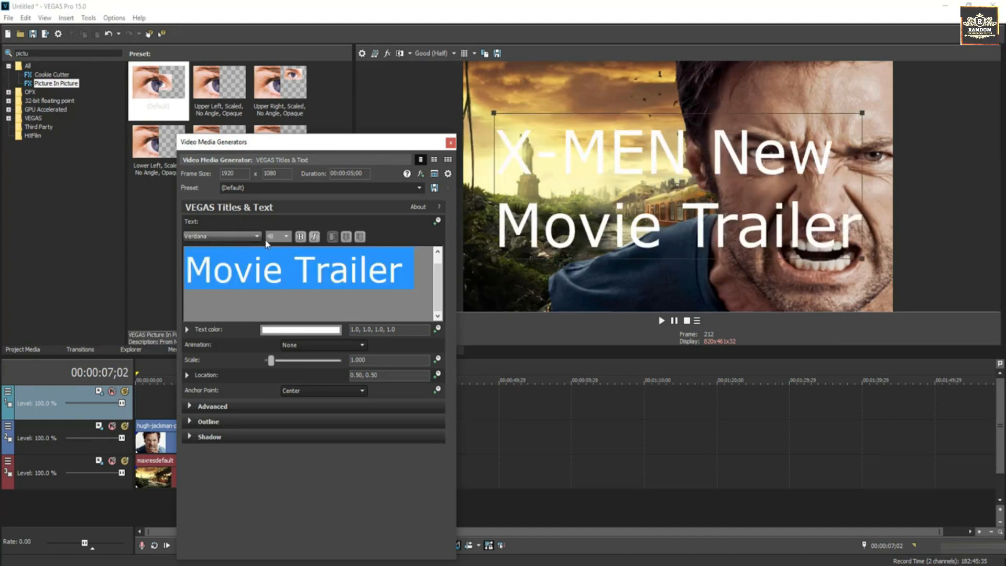
pyautogui.click(286, 236)
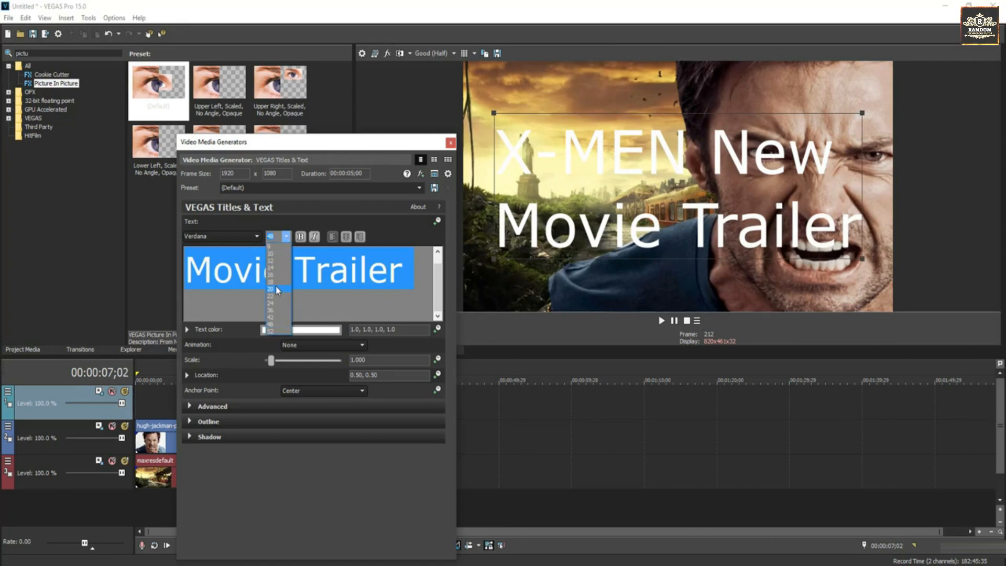
# Step: Set the title to size 20 in the American Captain font
pyautogui.click(277, 290)
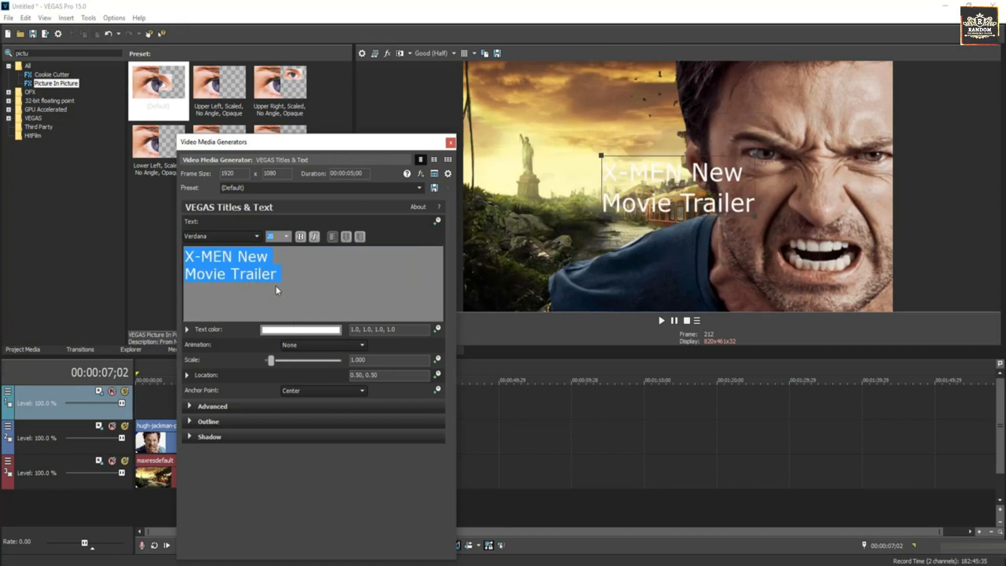
pyautogui.click(234, 243)
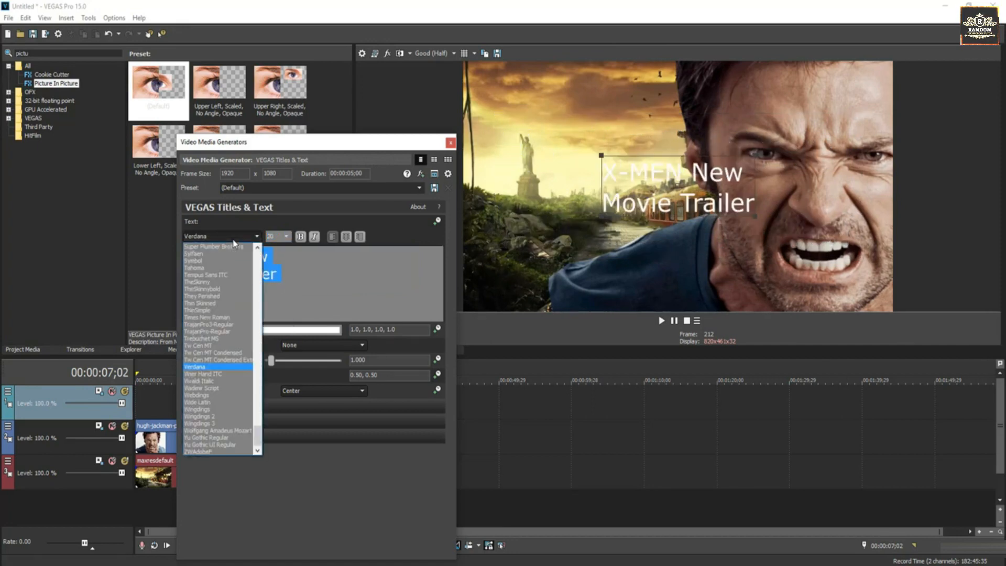
pyautogui.moveTo(257, 437); pyautogui.dragTo(260, 257)
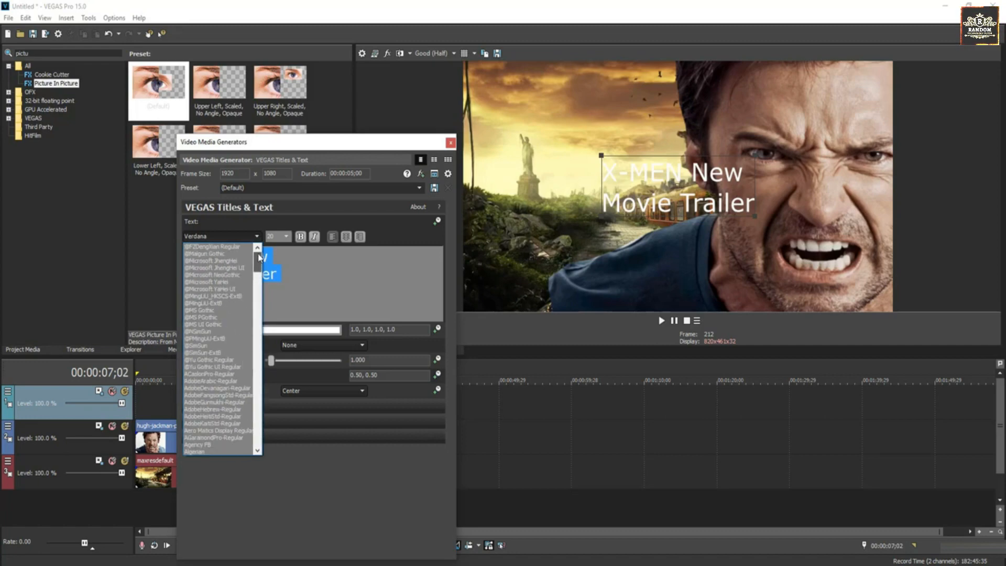
pyautogui.scroll(-2, 231, 346)
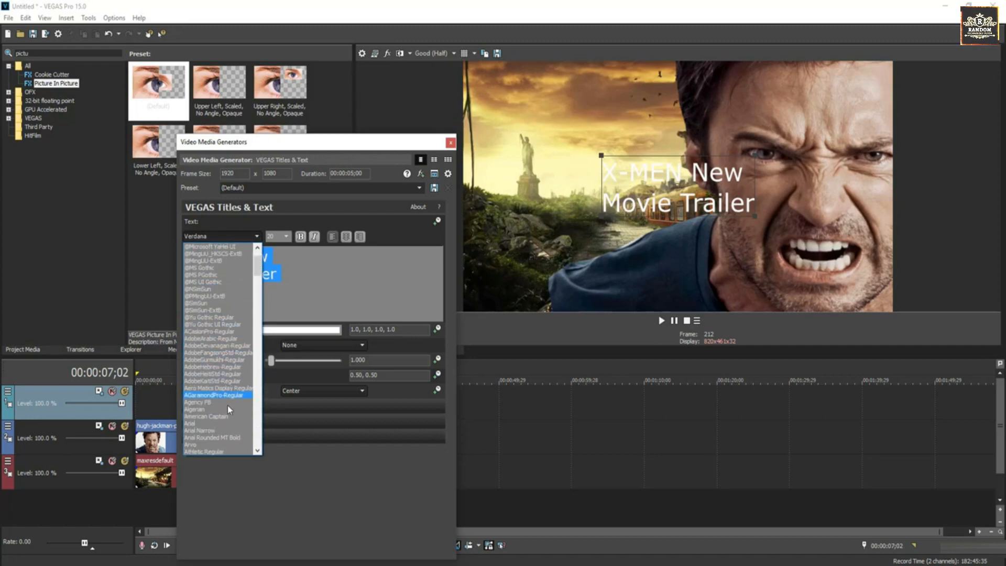
pyautogui.click(228, 415)
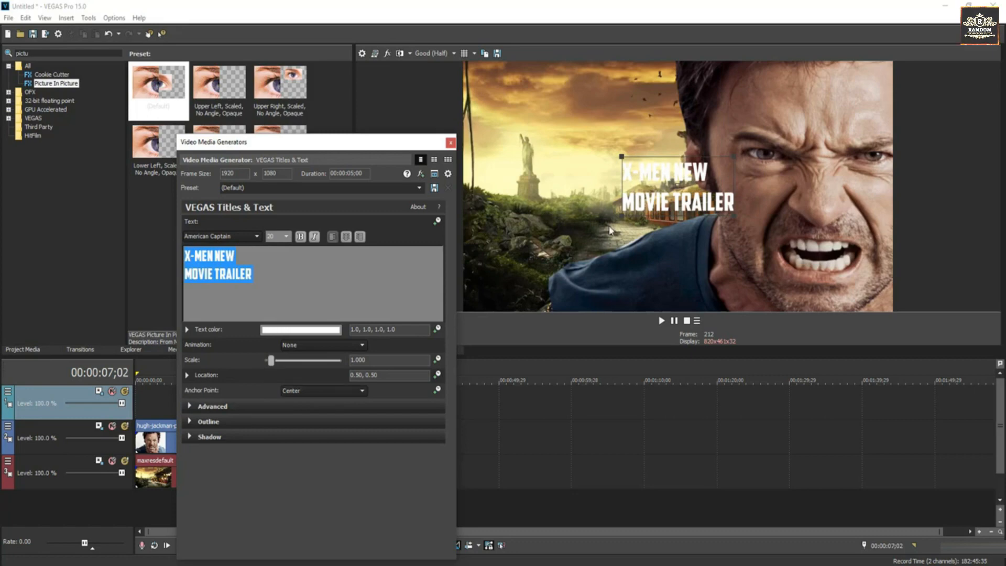
# Step: Enlarge the title to scale 2.381, move it down-left, and colour it pure red
pyautogui.moveTo(622, 156); pyautogui.dragTo(541, 122)
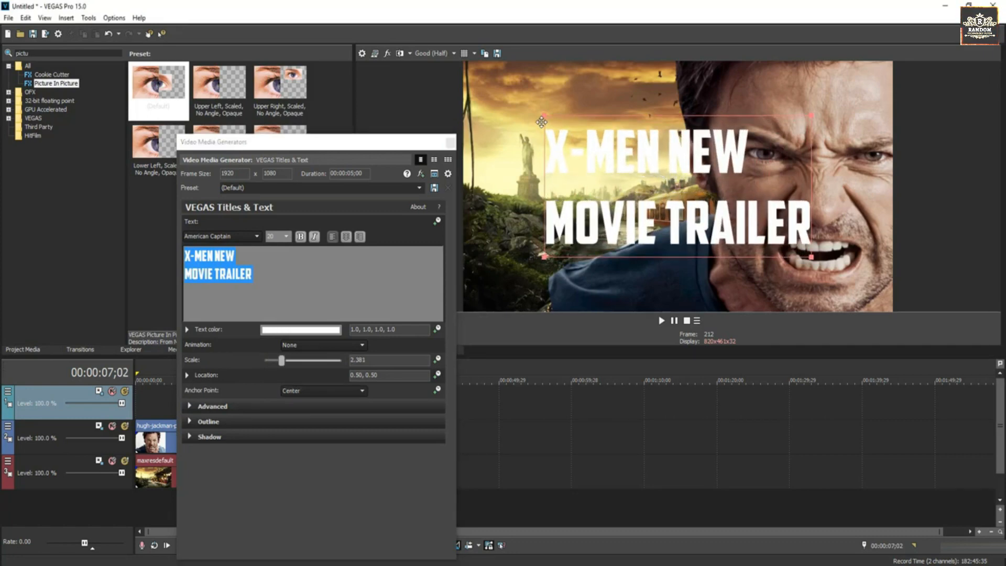
pyautogui.moveTo(630, 152); pyautogui.dragTo(555, 201)
pyautogui.click(187, 330)
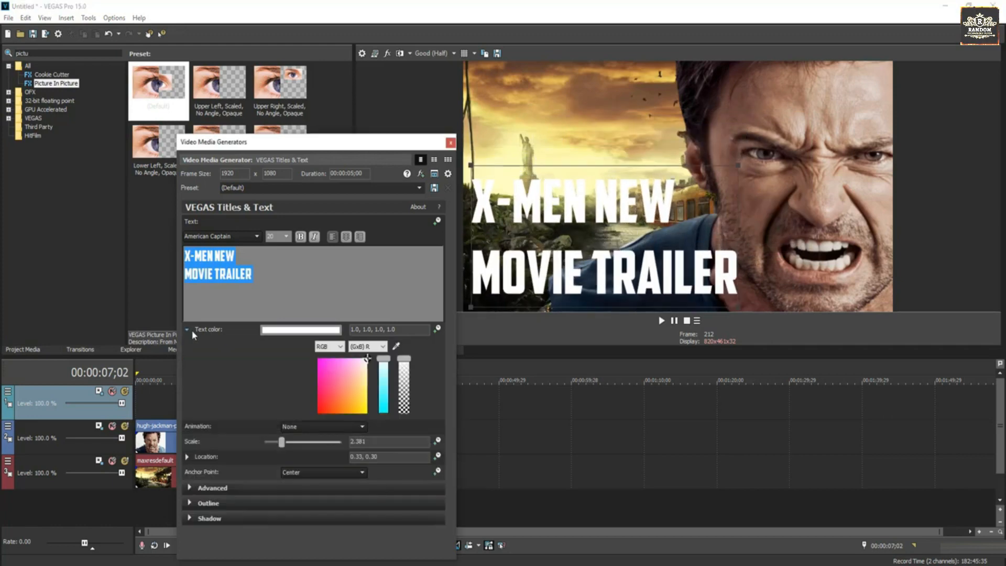
pyautogui.click(331, 381)
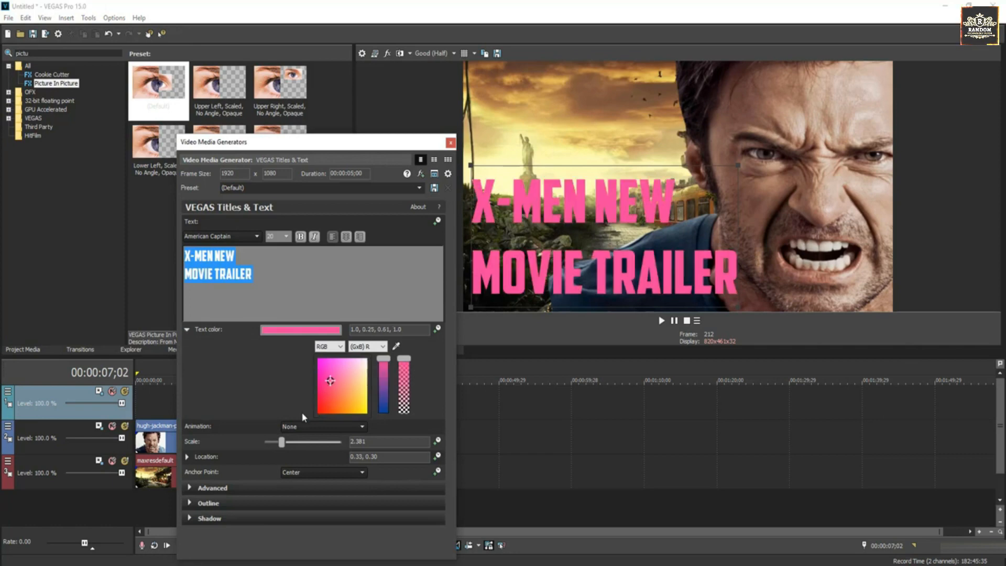
pyautogui.moveTo(330, 400); pyautogui.dragTo(311, 416)
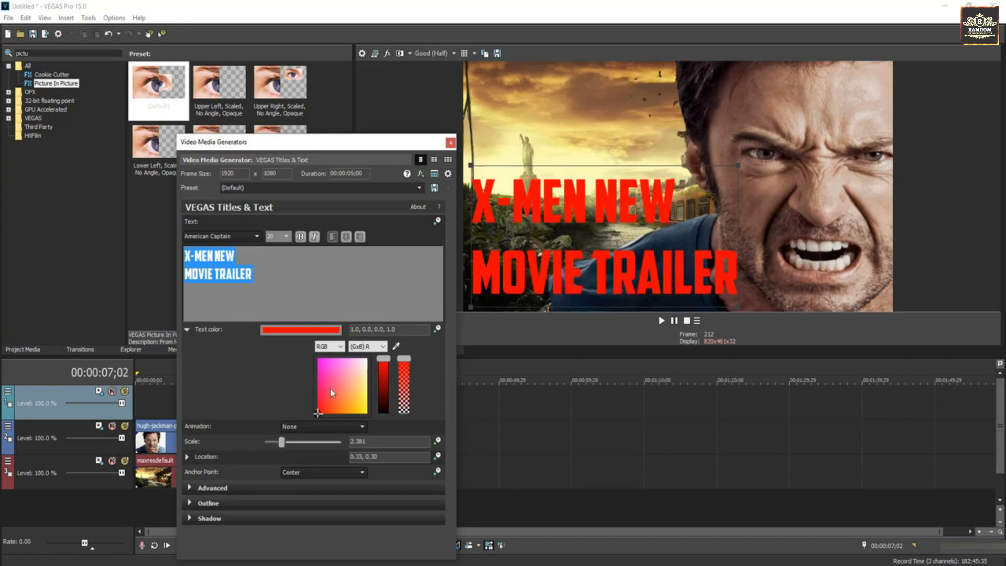
pyautogui.click(450, 143)
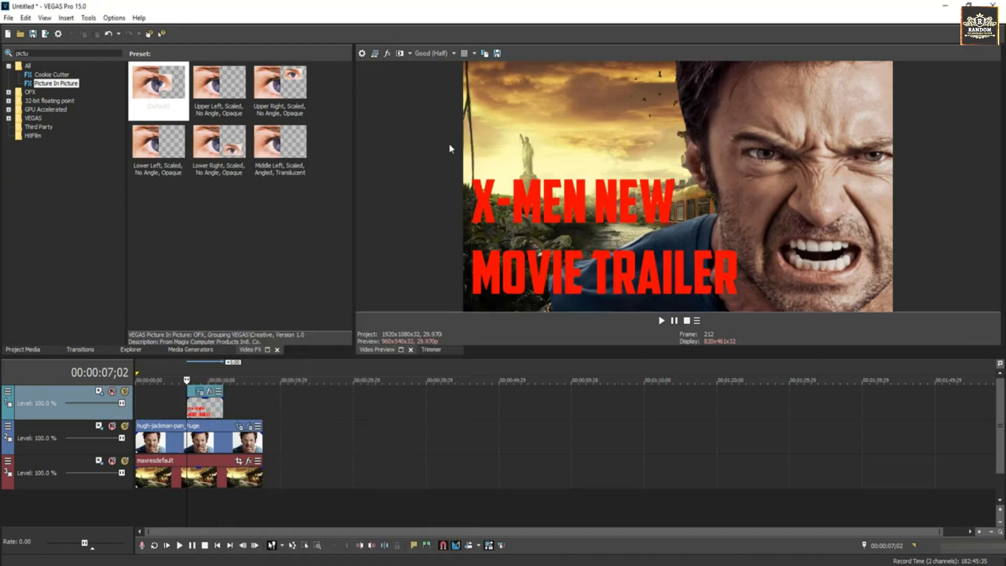
# Step: Stretch the title event to span the whole edit from the timeline start
pyautogui.moveTo(222, 409); pyautogui.dragTo(263, 409)
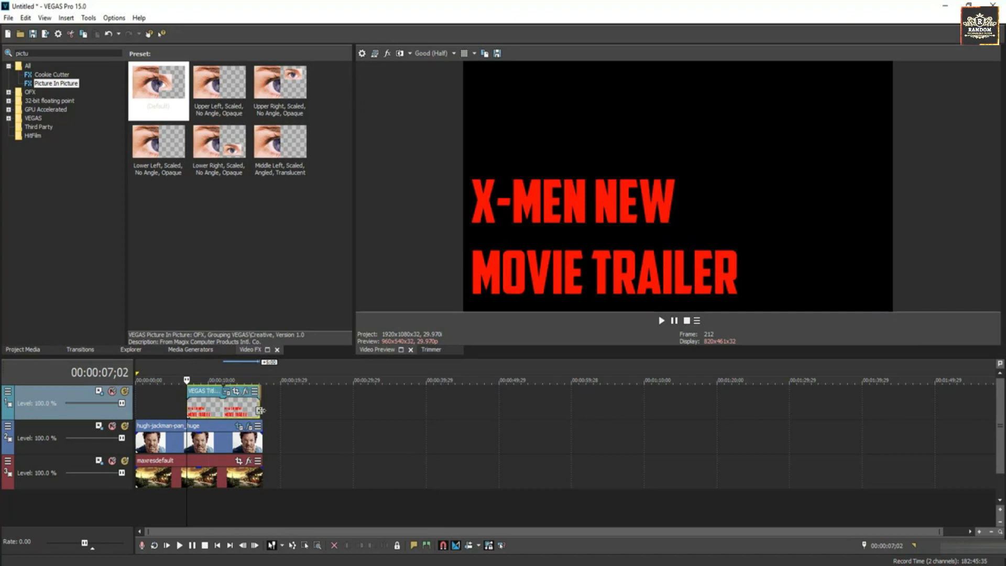
pyautogui.moveTo(186, 404); pyautogui.dragTo(136, 404)
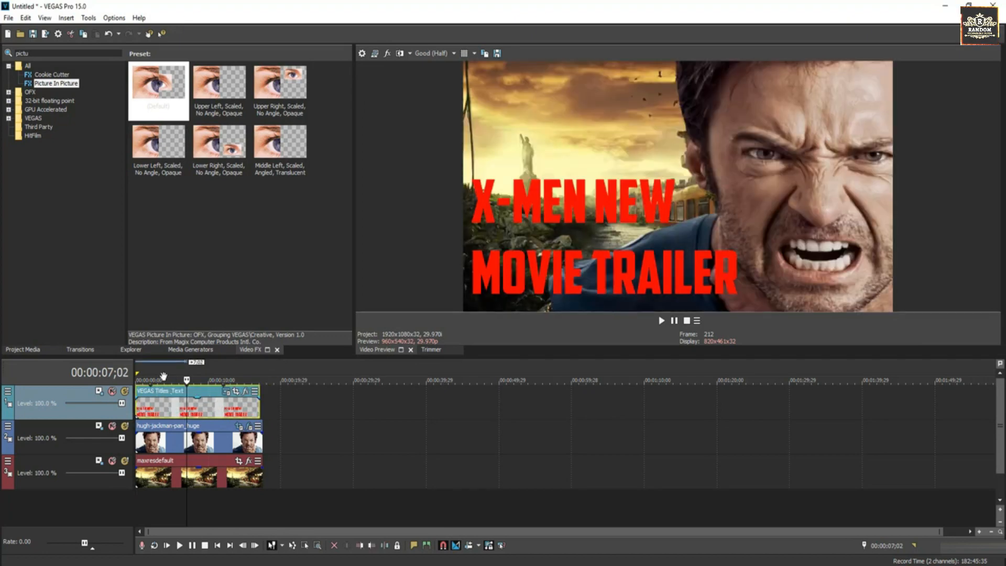
pyautogui.click(21, 350)
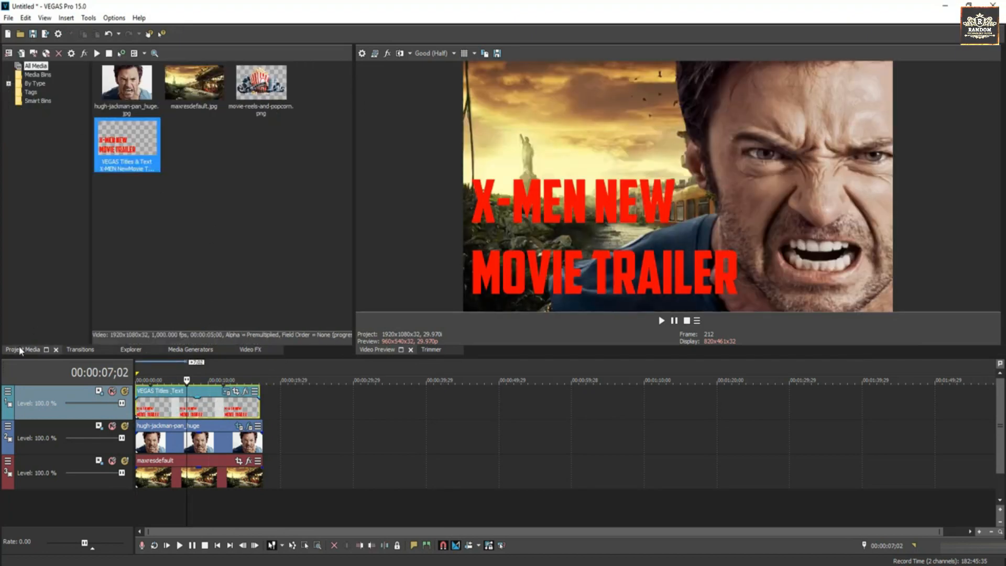
pyautogui.click(252, 86)
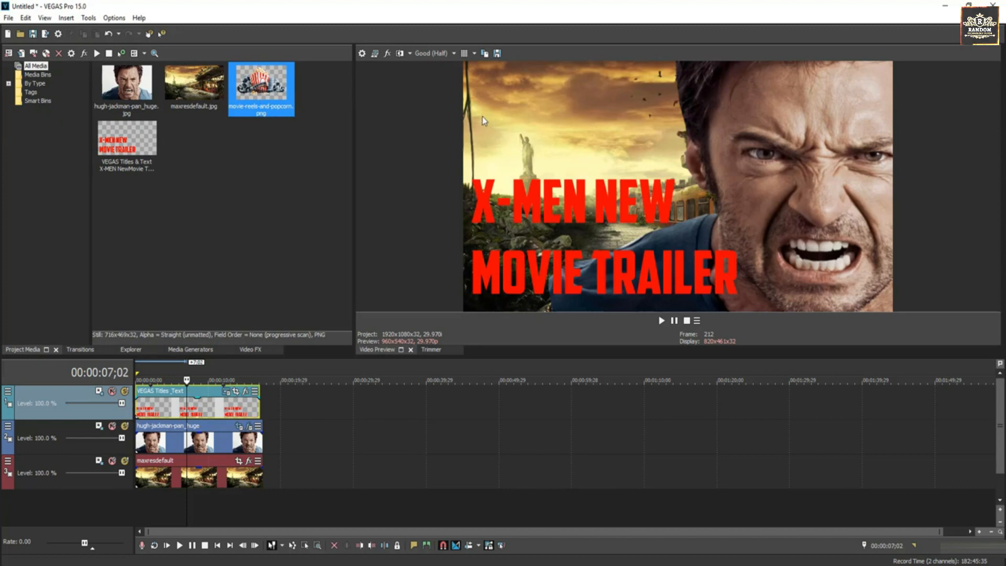
# Step: Add movie-reels-and-popcorn.png on a new top video track, lengthened to match the other clips
pyautogui.rightClick(241, 511)
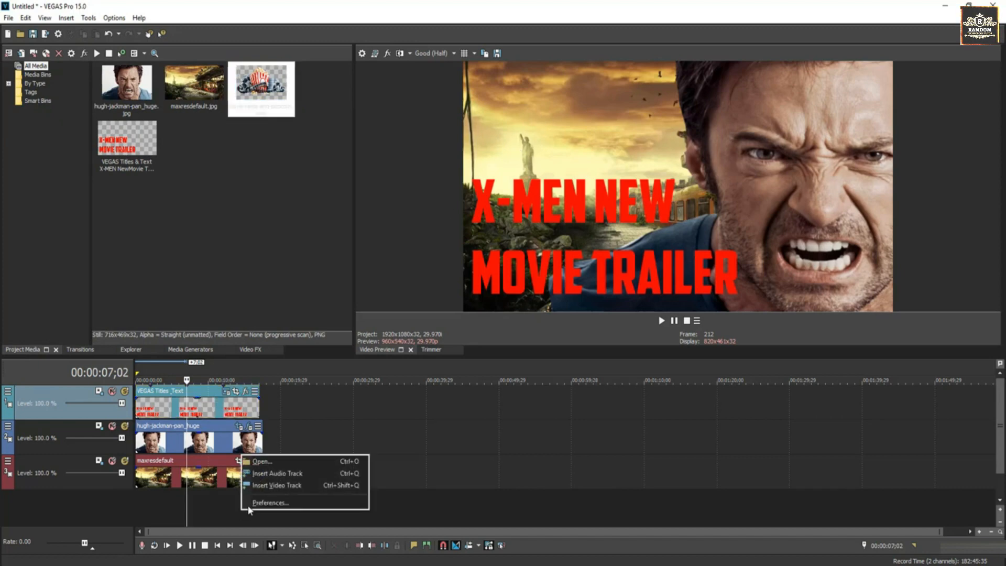
pyautogui.click(278, 483)
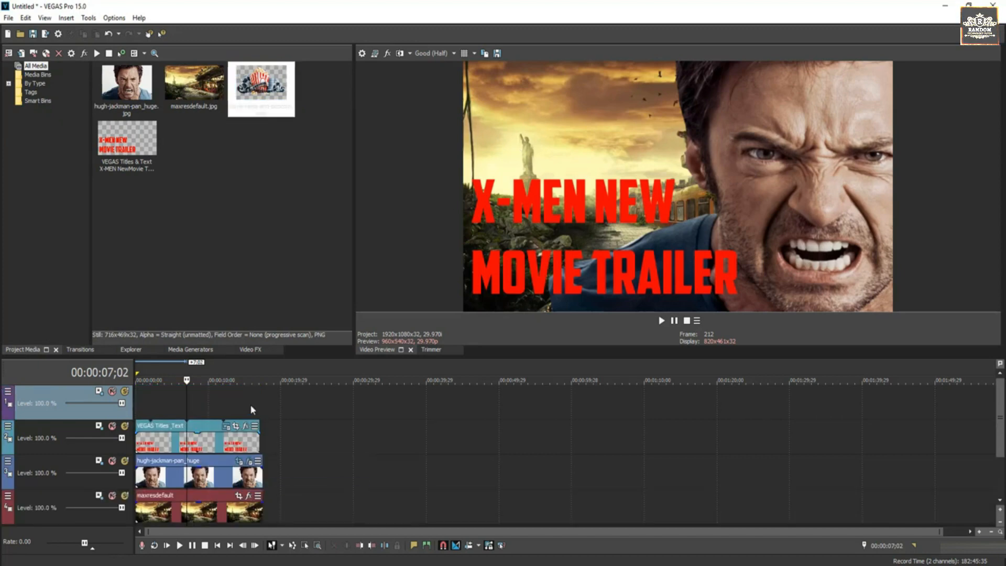
pyautogui.click(239, 112)
pyautogui.moveTo(255, 93); pyautogui.dragTo(197, 411)
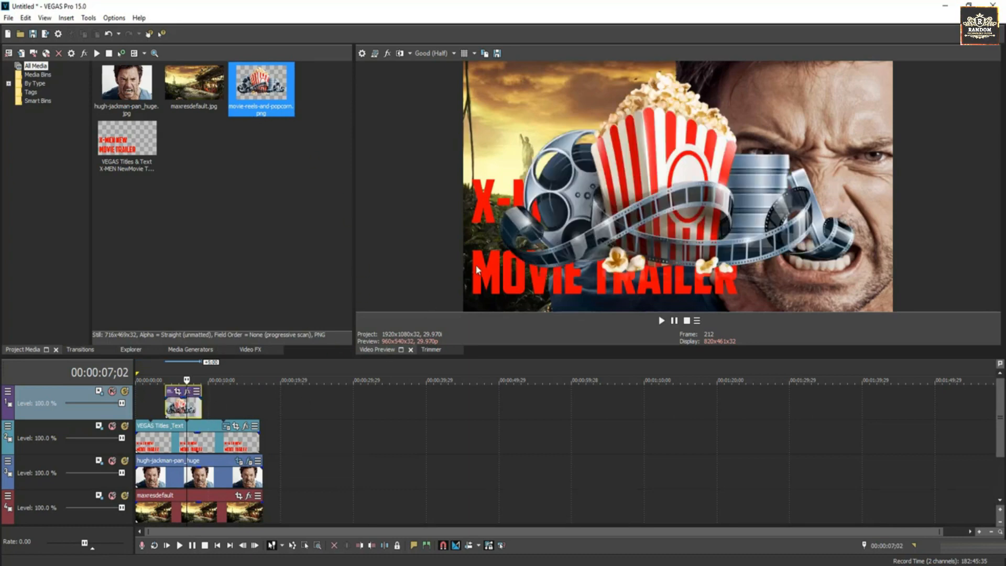
pyautogui.moveTo(203, 414); pyautogui.dragTo(259, 411)
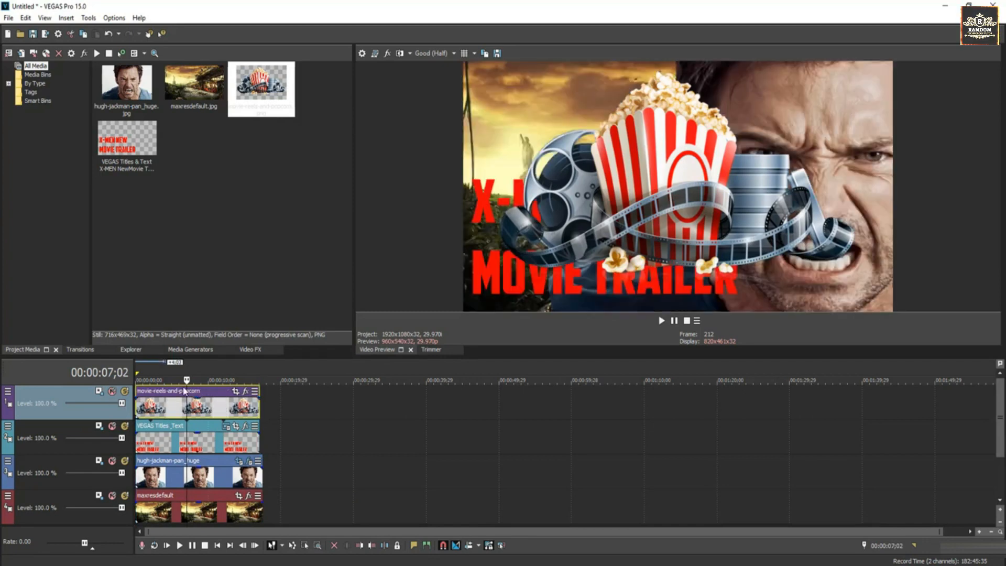
pyautogui.click(241, 350)
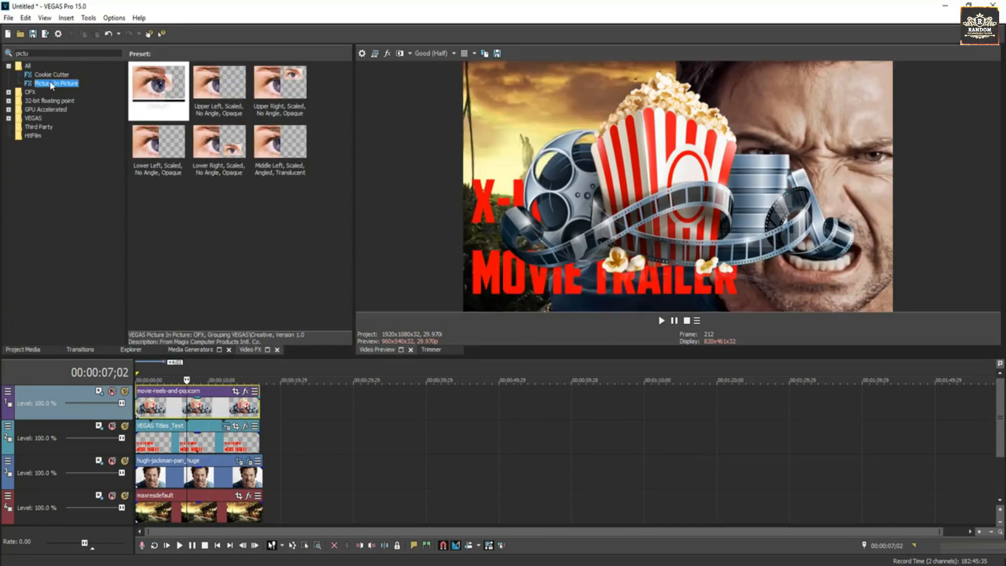
# Step: Apply Picture In Picture to the popcorn graphic, tilt it about six degrees, and place it upper left
pyautogui.moveTo(194, 353); pyautogui.dragTo(197, 405)
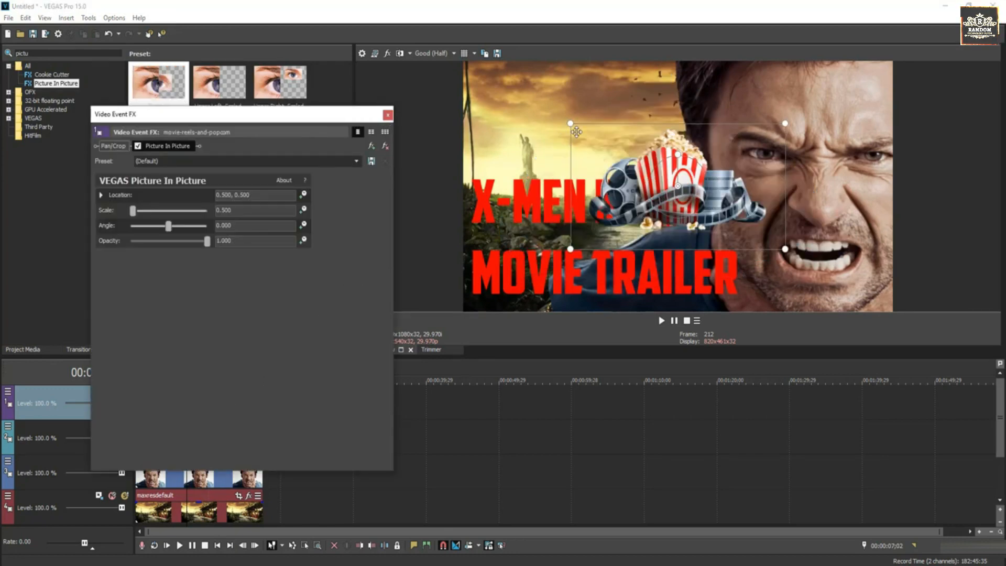
pyautogui.moveTo(570, 123); pyautogui.dragTo(554, 114)
pyautogui.moveTo(656, 168); pyautogui.dragTo(650, 145)
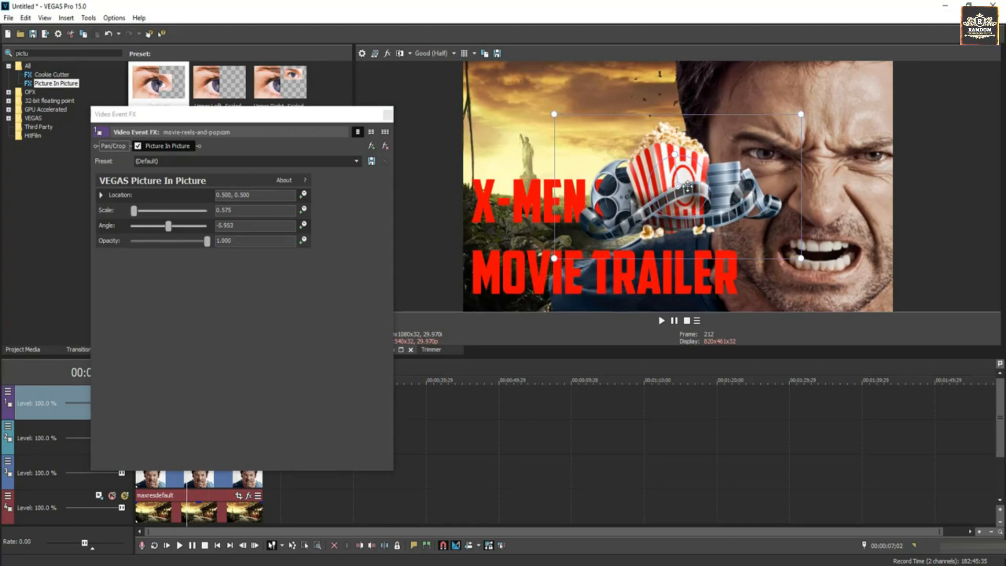
pyautogui.moveTo(688, 187); pyautogui.dragTo(583, 123)
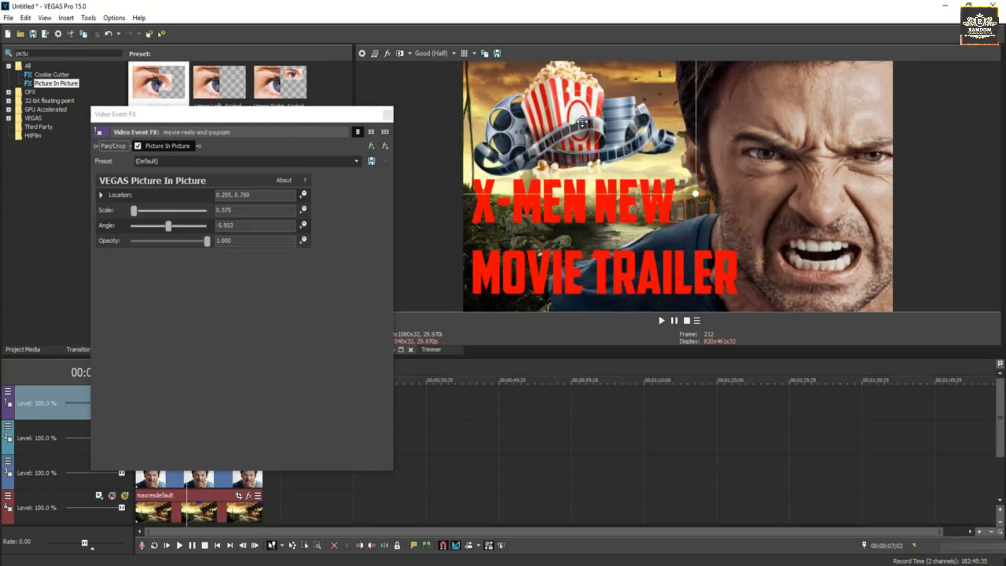
pyautogui.moveTo(696, 193); pyautogui.dragTo(670, 179)
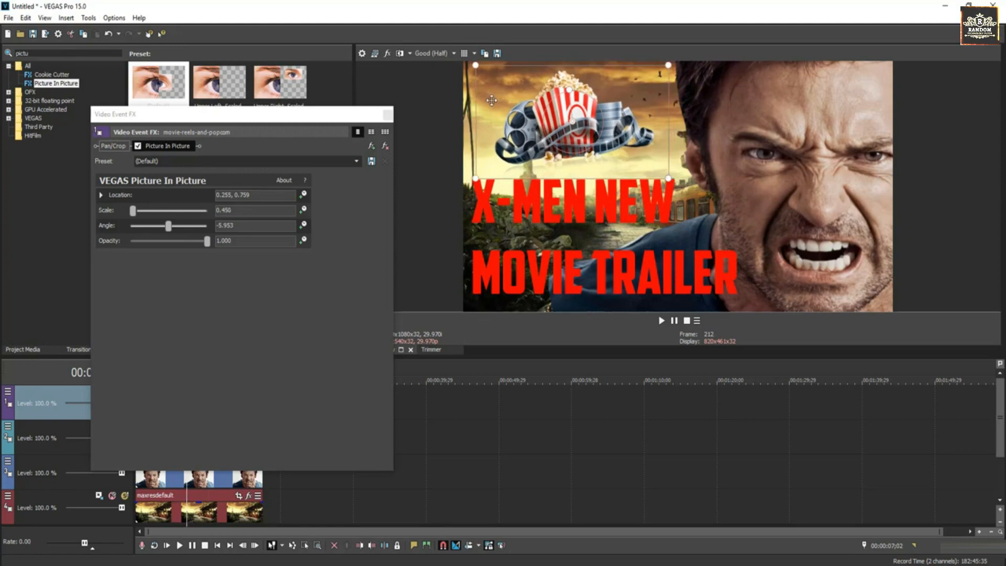
pyautogui.click(388, 115)
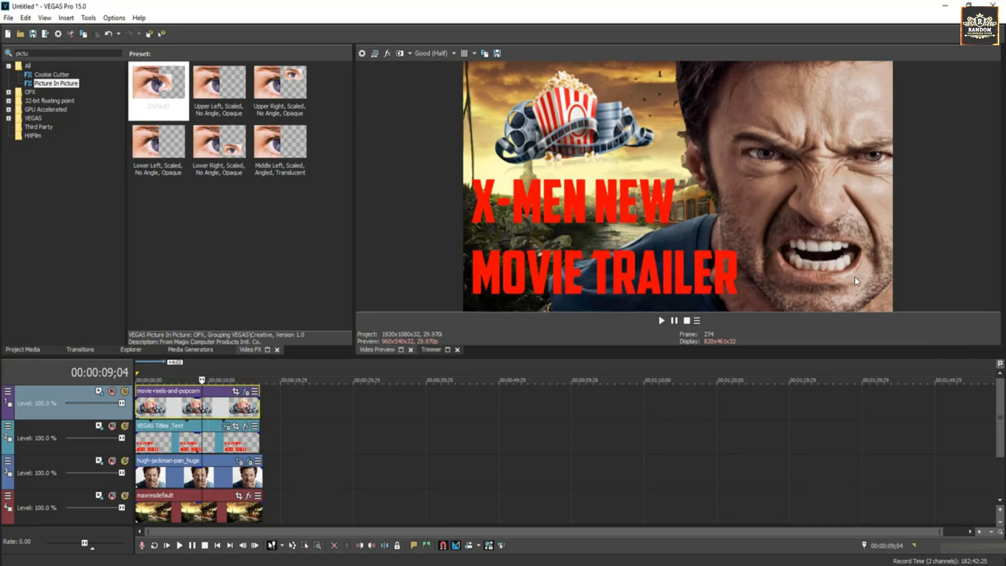
# Step: Save the frame snapshot to the Desktop as Image1.jpg and open it
pyautogui.click(496, 54)
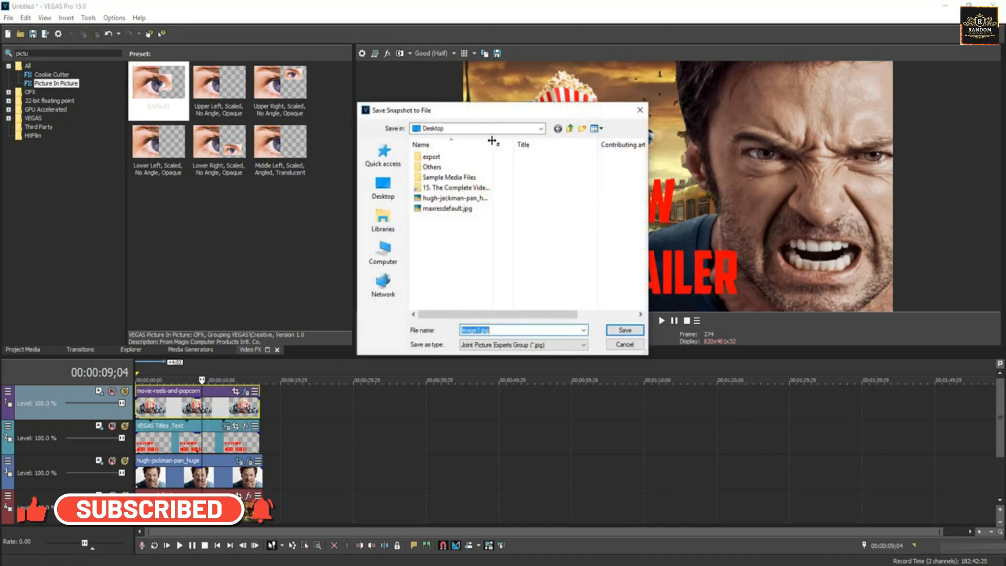
pyautogui.click(395, 190)
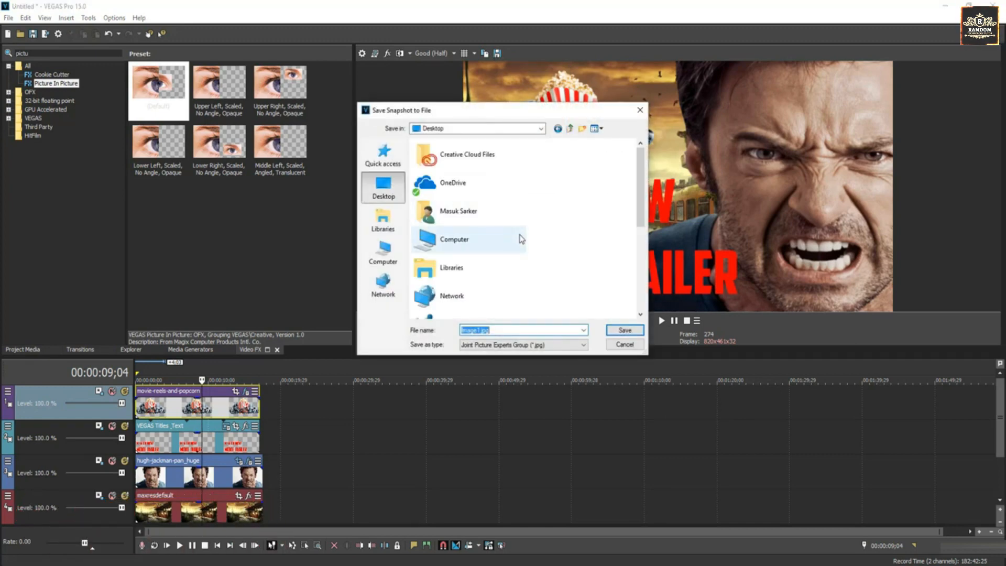
pyautogui.click(625, 330)
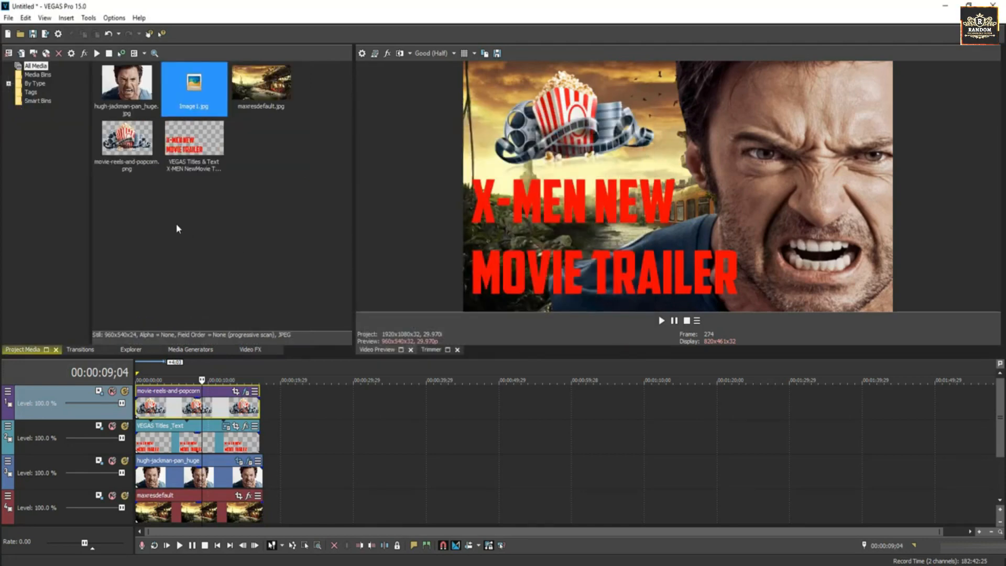
pyautogui.click(949, 6)
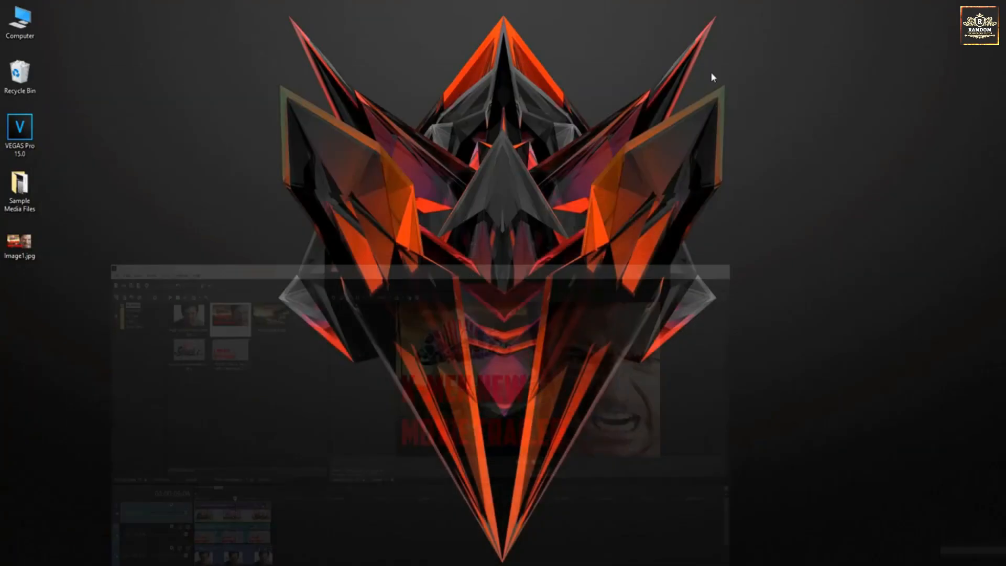
pyautogui.doubleClick(18, 252)
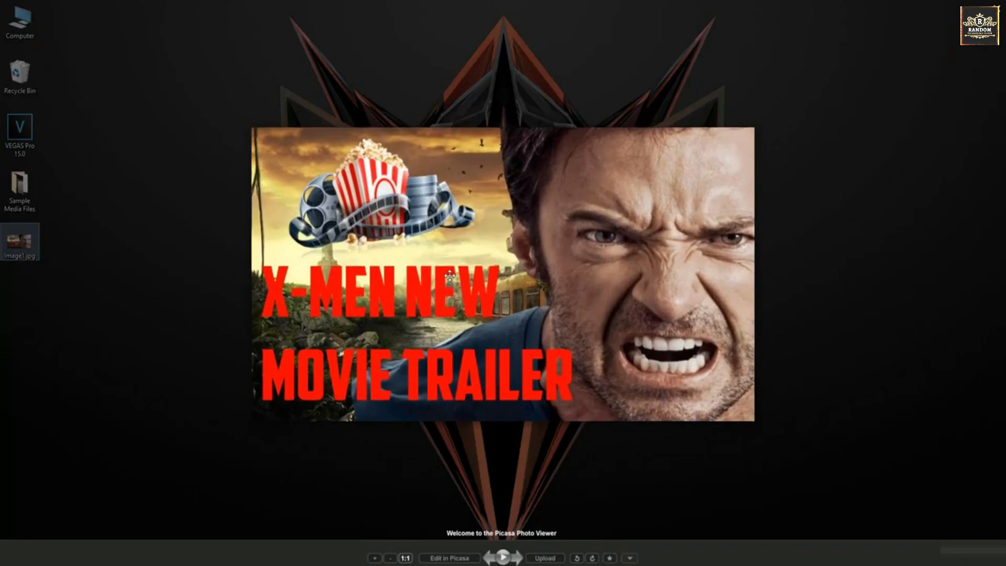